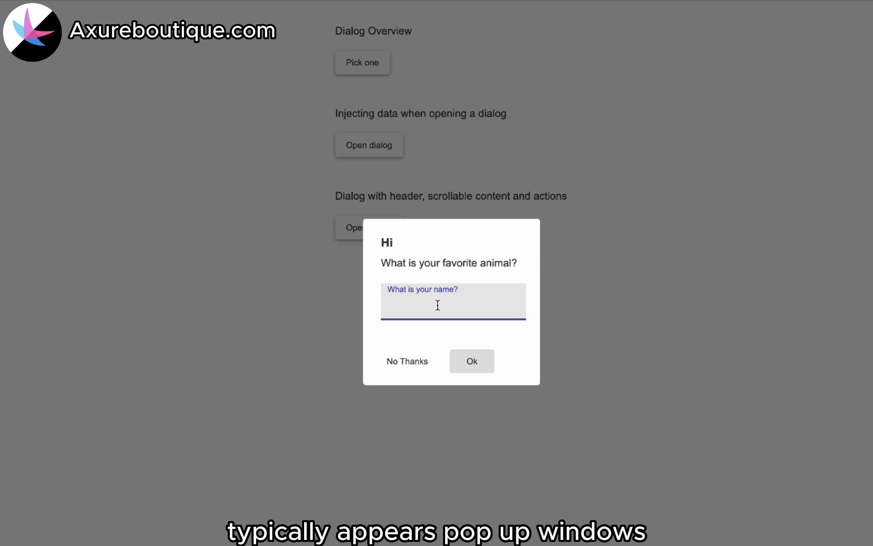
Preview the sample dialogs: dismiss the name prompt, open and close the favorite-animal list, and scroll through the Install Angular dialog.
left_click(412, 362)
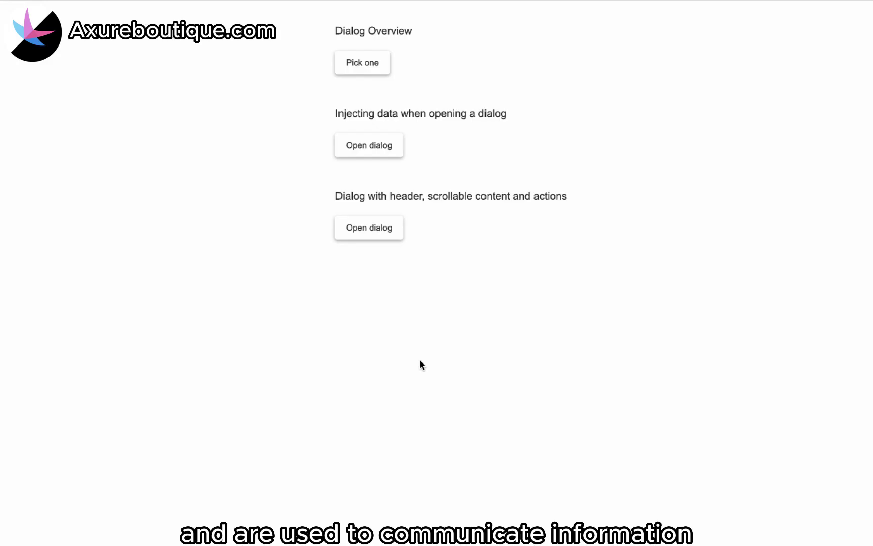
left_click(376, 144)
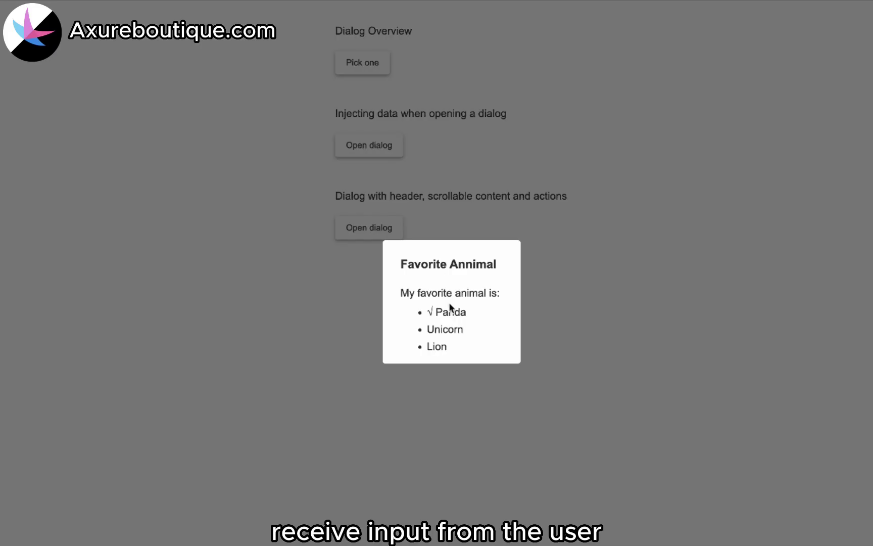
left_click(508, 388)
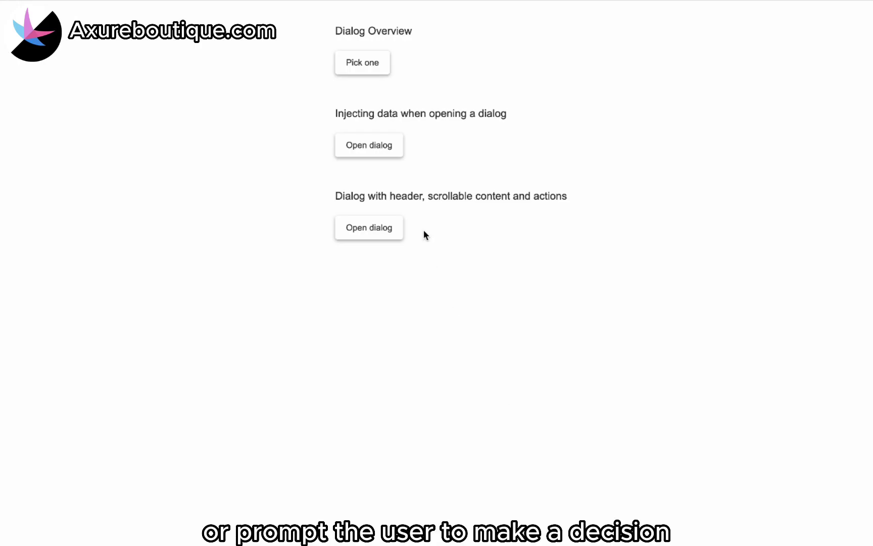
left_click(384, 228)
scroll(386, 225, "down", 15)
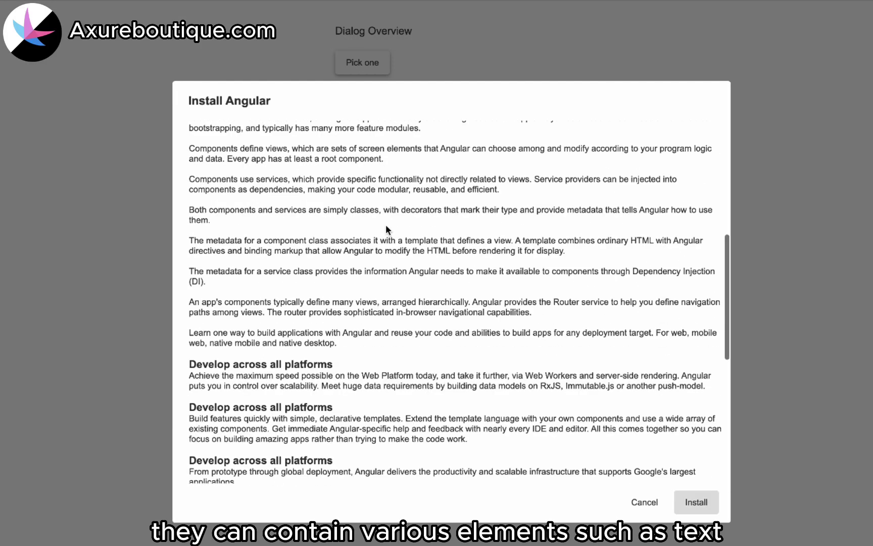
scroll(386, 226, "up", 15)
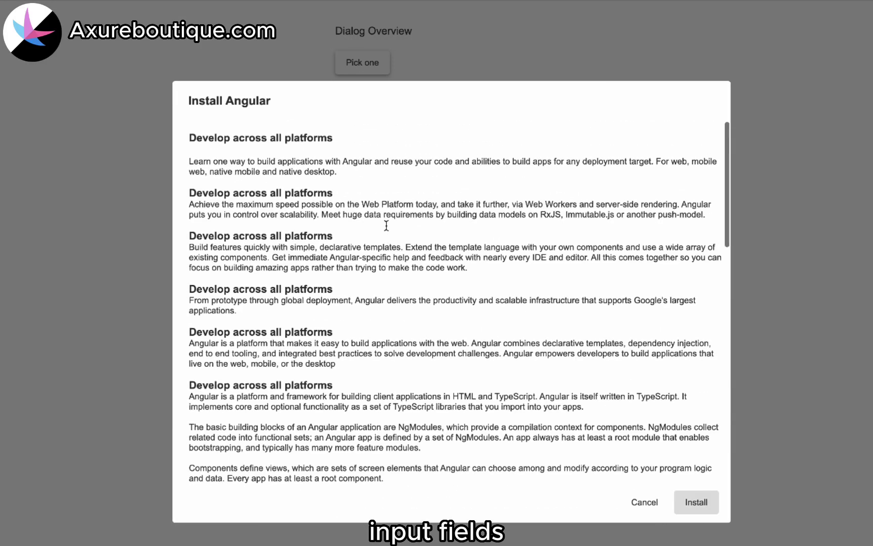
left_click(709, 504)
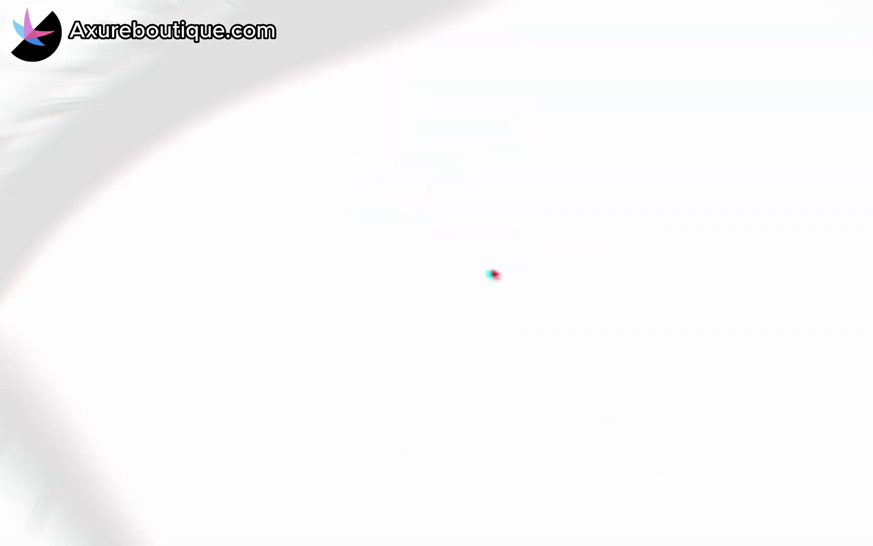
Add a label reading "Dialog Overview" at x 100, y 45 on Page 1 and enlarge its font.
scroll(91, 432, "down", 1)
left_click_drag(25, 501, 246, 159)
double_click(255, 158)
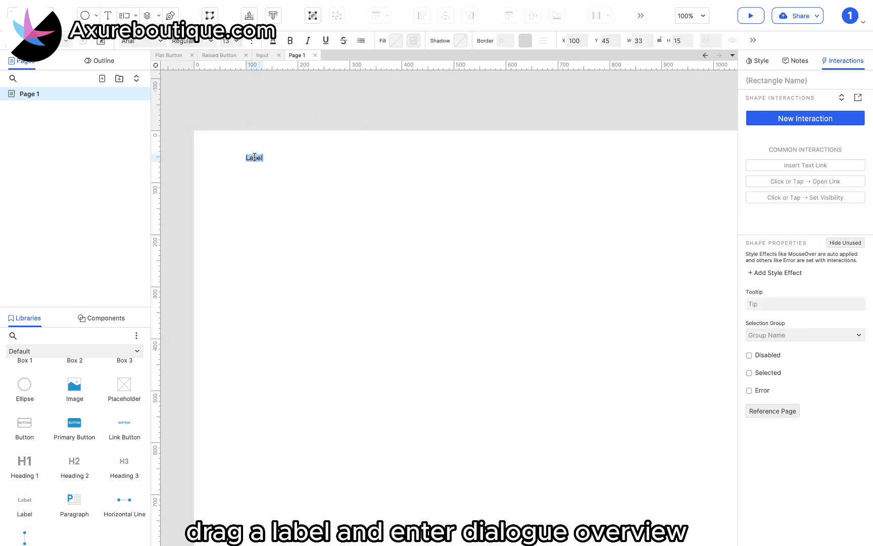
type("Dialog Overview")
left_click(264, 189)
left_click(271, 160)
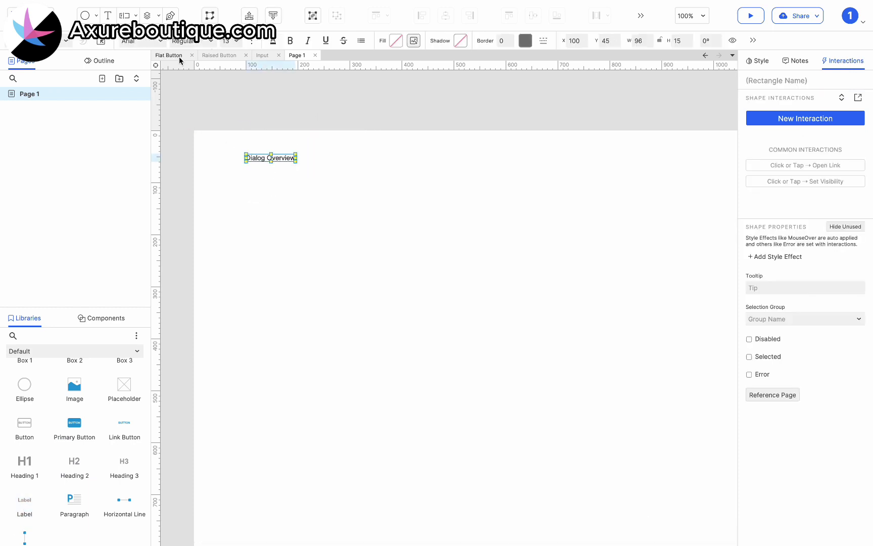
left_click(232, 40)
left_click(228, 172)
left_click(291, 213)
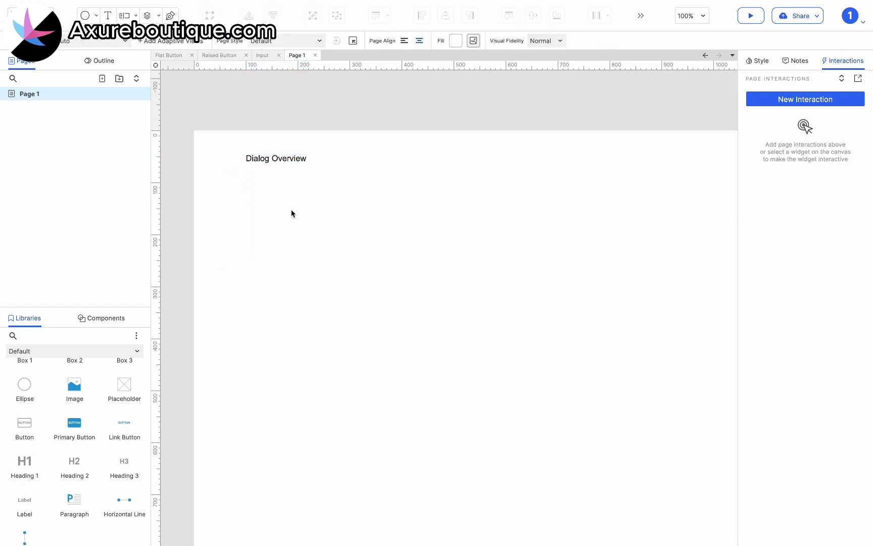
Place a Raised Button component below the Dialog Overview label at x 100, y 84 and set its text to "Pick one".
left_click(107, 318)
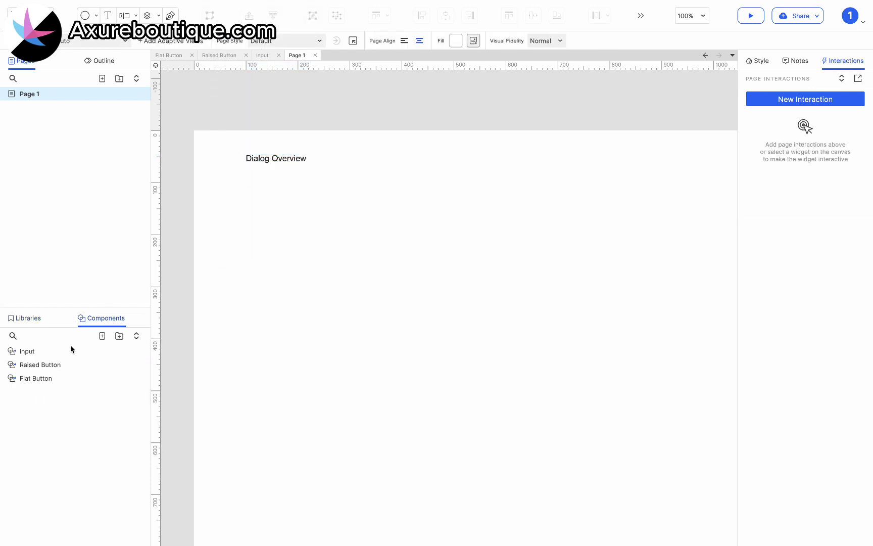
left_click_drag(61, 365, 246, 176)
double_click(269, 184)
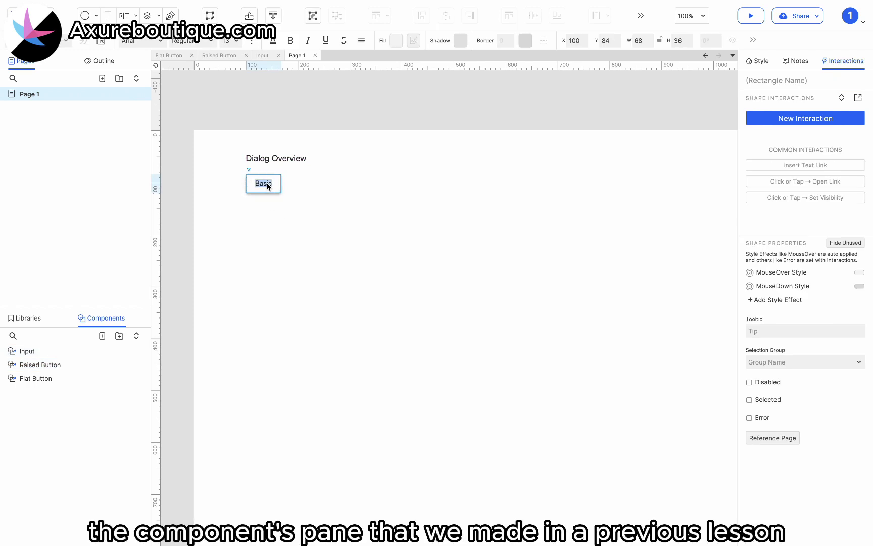
type("Pick one")
left_click(290, 193)
Fit the Pick one button's width to its text and realign its left edge with the label above.
left_click(277, 190)
left_click(758, 60)
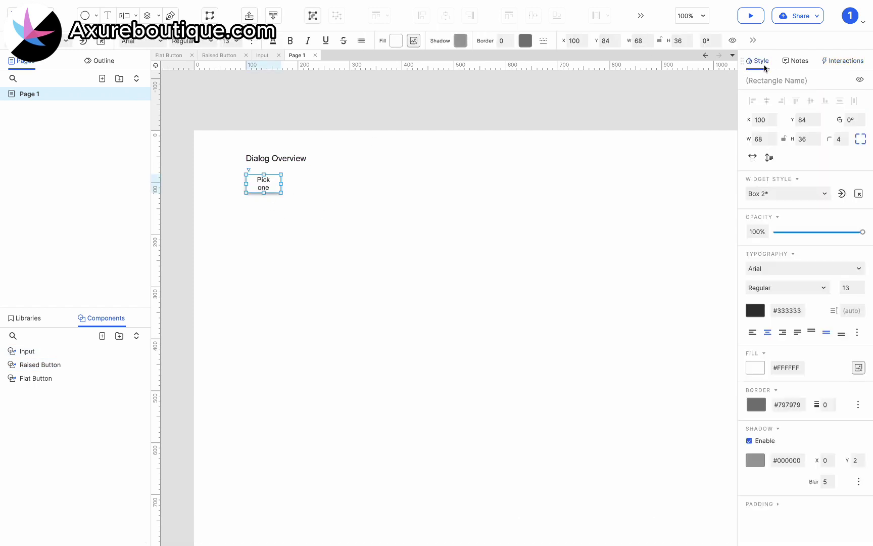
left_click(753, 158)
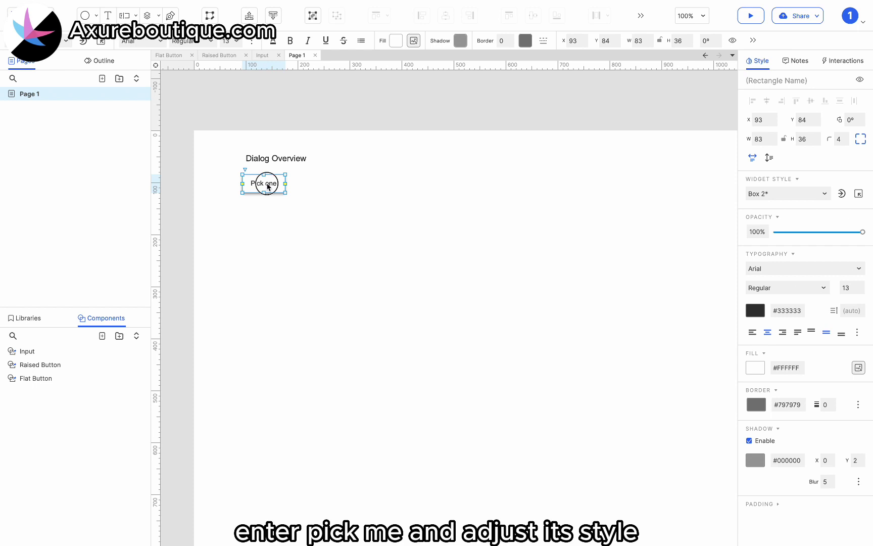
left_click_drag(268, 186, 272, 185)
left_click(317, 193)
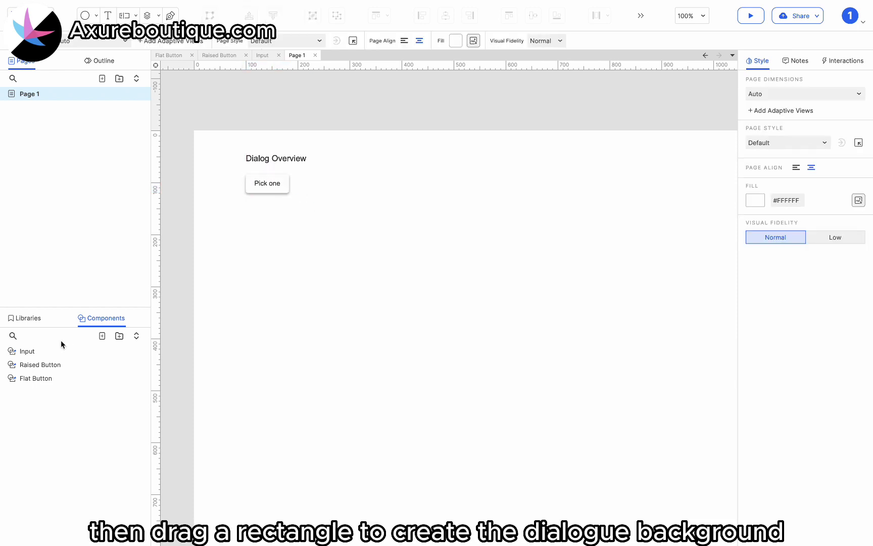
Place a Box 2 rectangle at x 320, y 102 as the dialog background, sized 300 by 292 with corner radius 4.
left_click(11, 321)
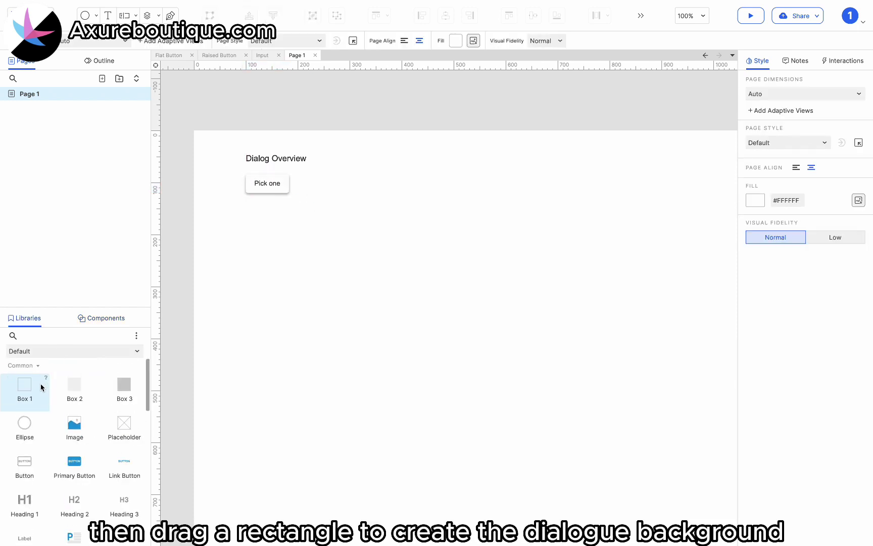
left_click_drag(74, 386, 357, 183)
left_click_drag(438, 273, 438, 335)
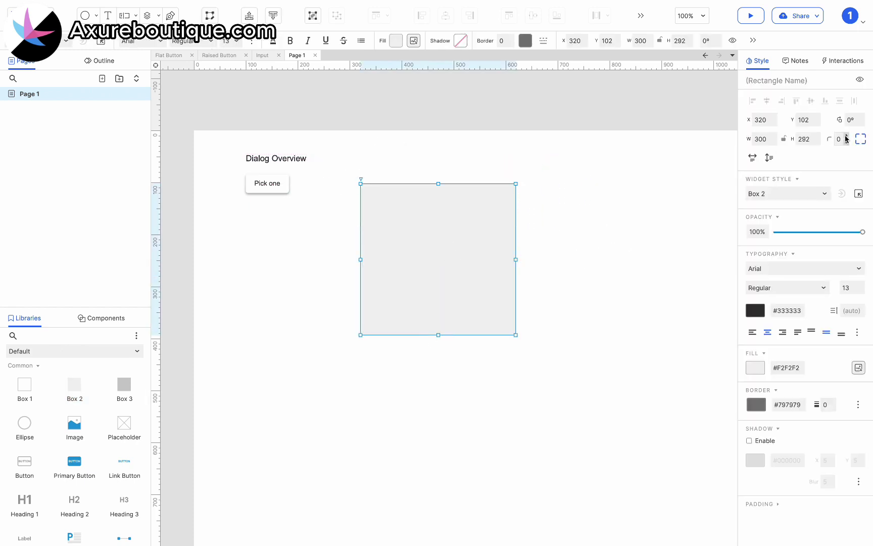
left_click(545, 211)
Add a Heading 3 reading "Hi" in the upper-left part of the dialog background.
scroll(125, 475, "down", 1)
left_click_drag(125, 475, 374, 197)
double_click(380, 201)
type("Hi")
left_click(407, 237)
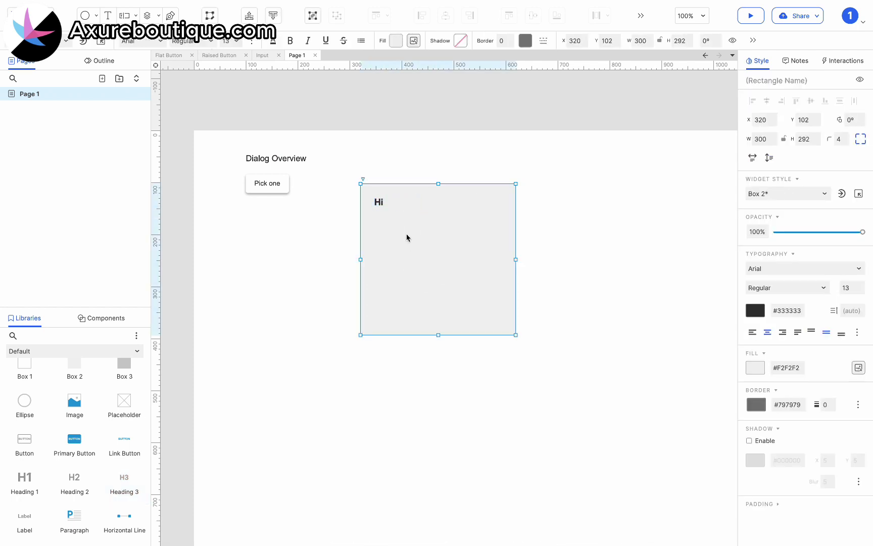
Add a label reading "What is your favorite animal?" at x 347, y 160 under the Hi heading, with font size 16.
scroll(75, 455, "down", 1)
left_click_drag(33, 496, 375, 213)
left_click(386, 221)
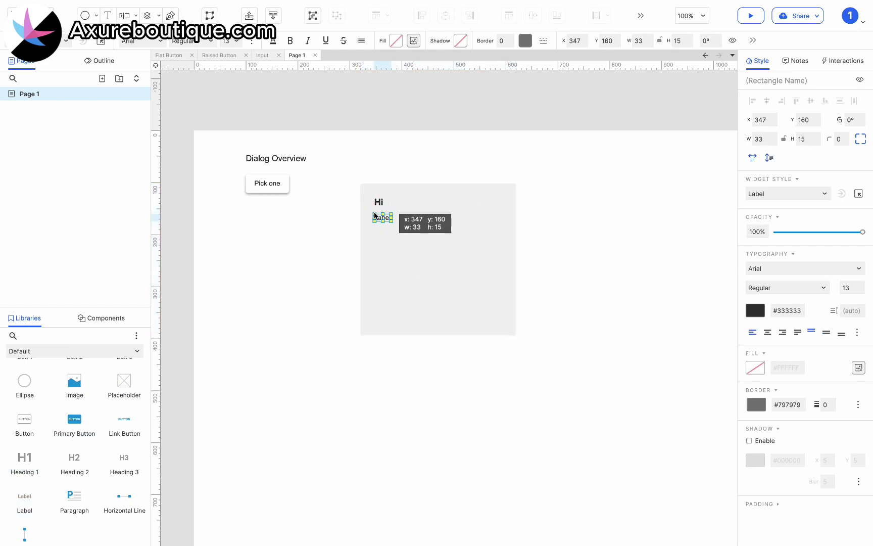
type("What is your favorite animal?")
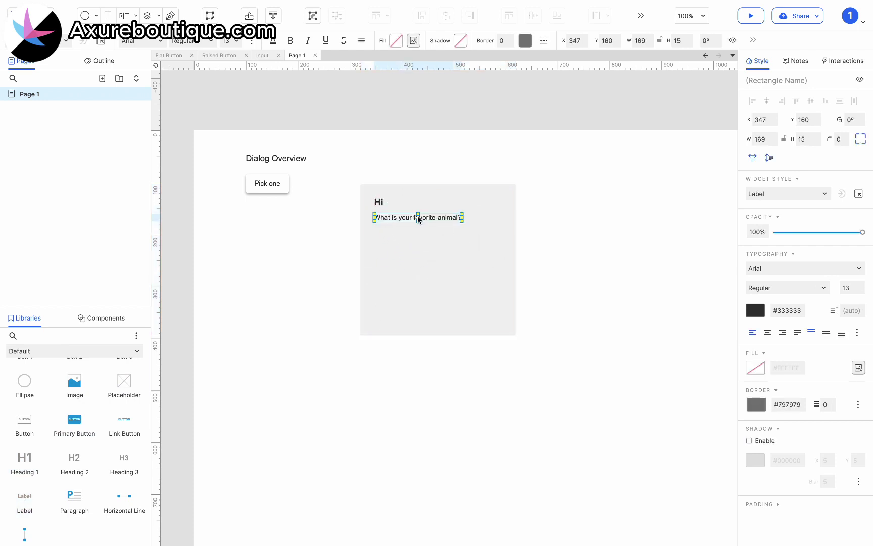
left_click(233, 41)
left_click(230, 176)
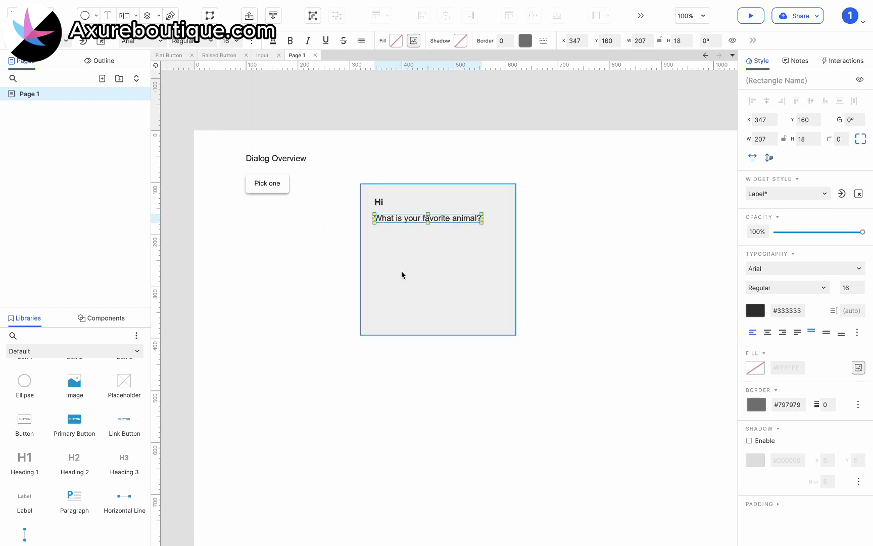
Narrow the dialog background to a width of 268 and place the Input component at x 347, y 200 below the question.
left_click(433, 273)
left_click_drag(517, 259, 499, 261)
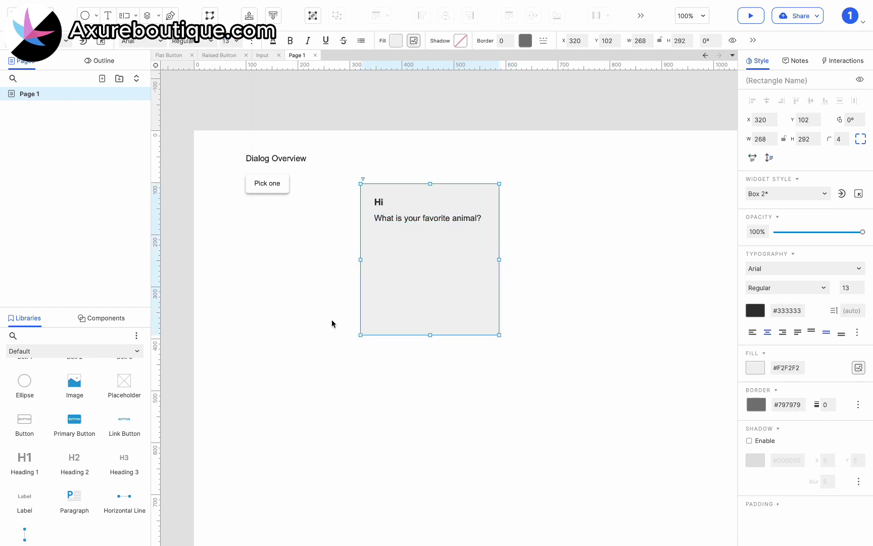
left_click(111, 318)
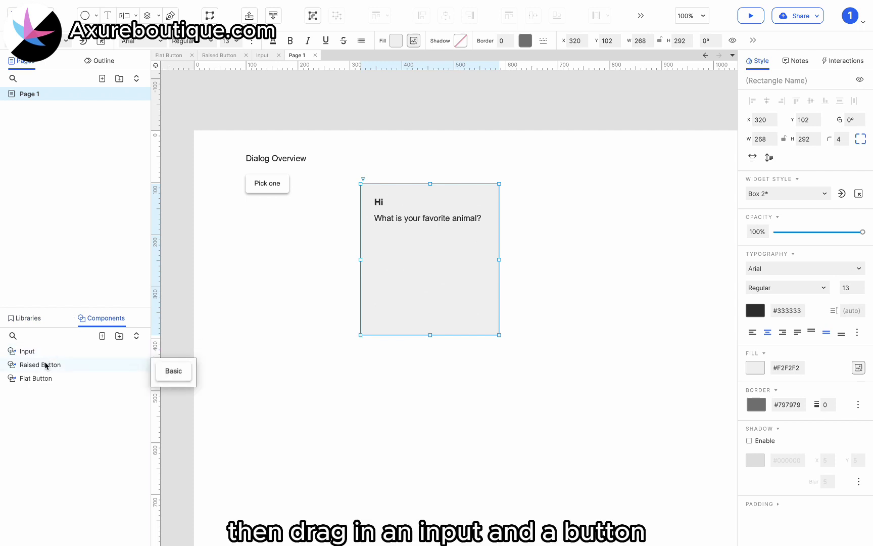
left_click_drag(45, 352, 375, 237)
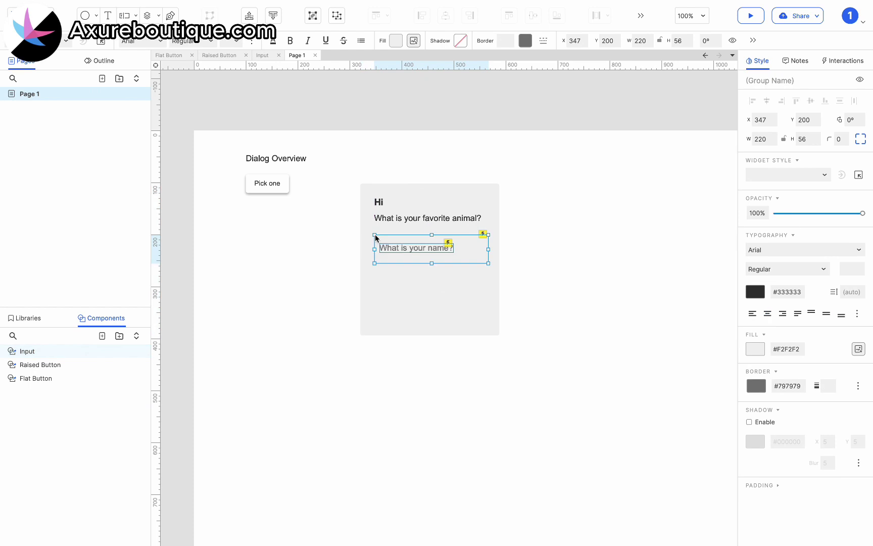
left_click(478, 253)
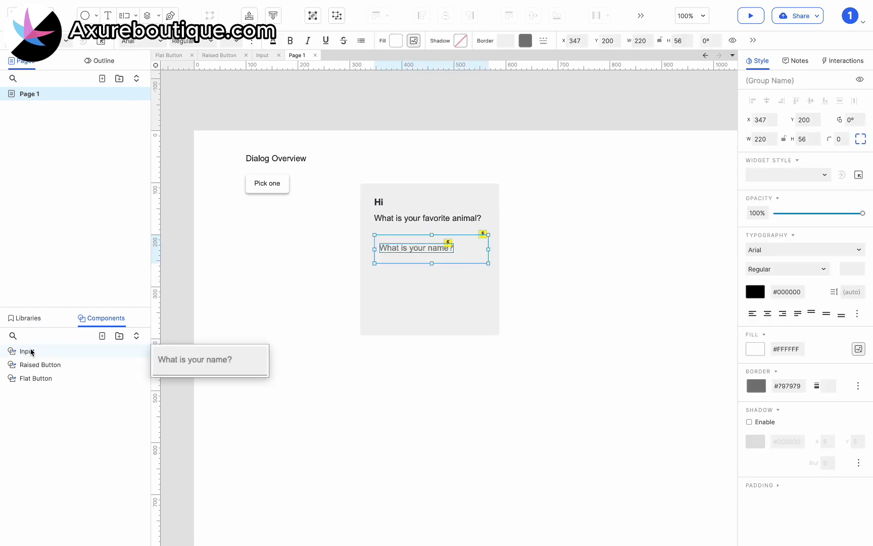
Add "No Thanks" and "Ok" Flat Buttons in a row at y 300, fitting No Thanks to its text and spacing them apart.
left_click_drag(28, 379, 387, 297)
double_click(388, 297)
type("No Thank")
key("Escape")
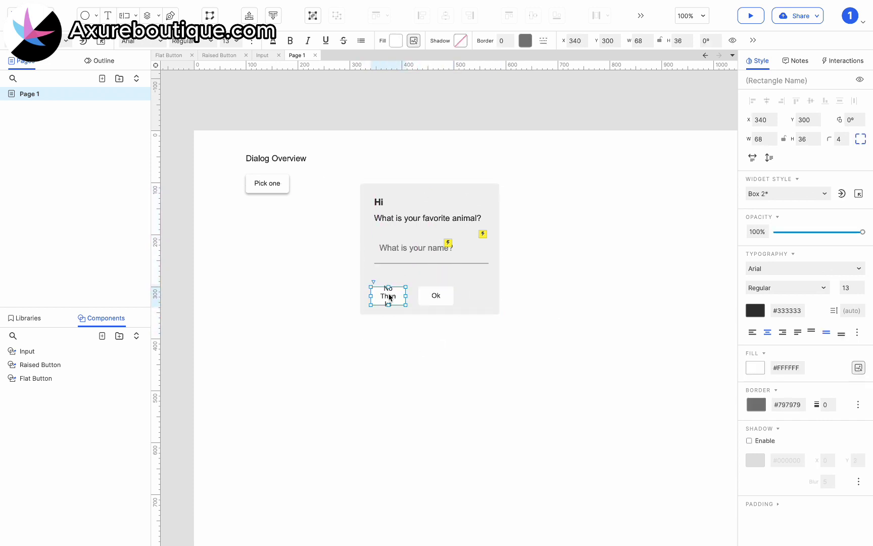
left_click(753, 157)
left_click_drag(385, 295, 447, 293)
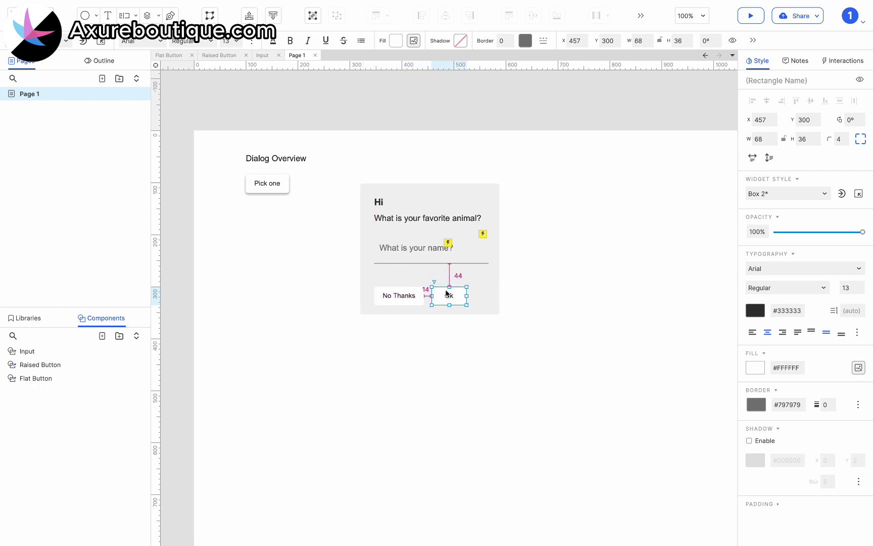
Remove the fill colour of the No Thanks button.
left_click(399, 296)
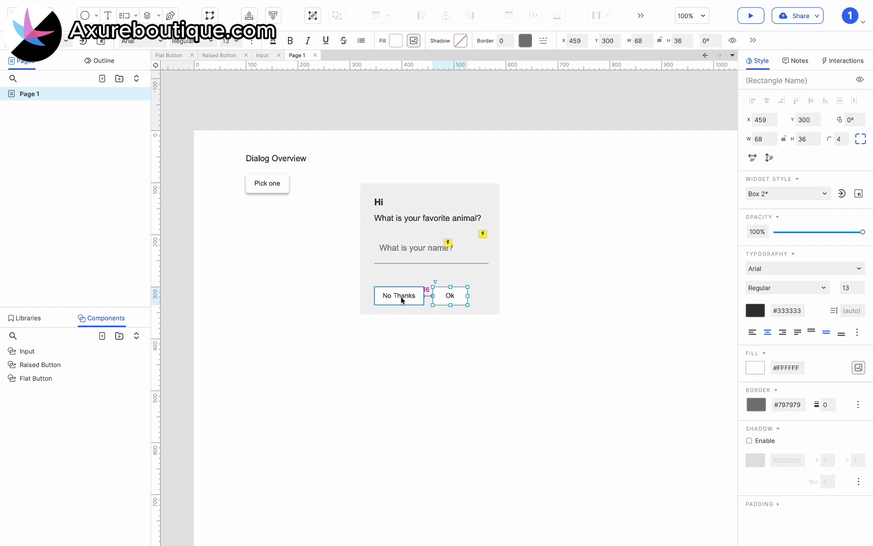
left_click(395, 40)
left_click(402, 186)
left_click(373, 219)
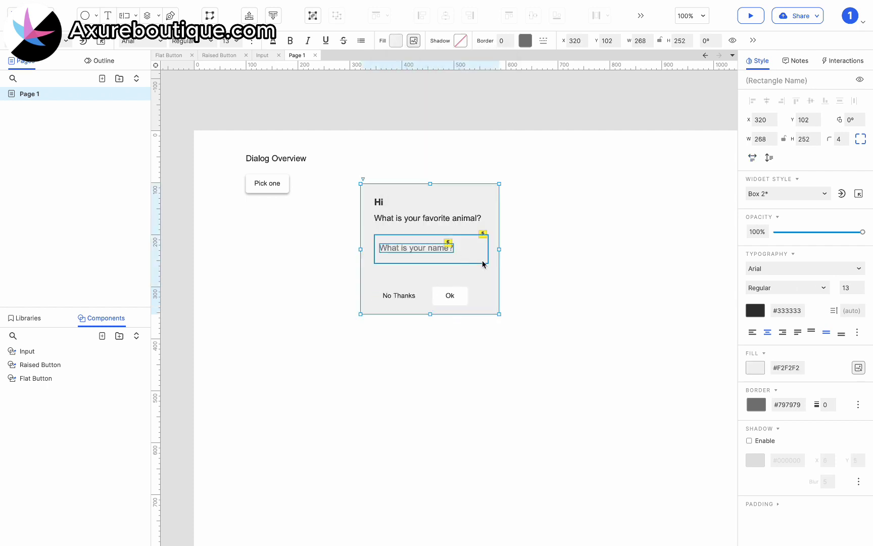
Fill the Ok button with a light grey.
left_click(449, 298)
right_click(450, 298)
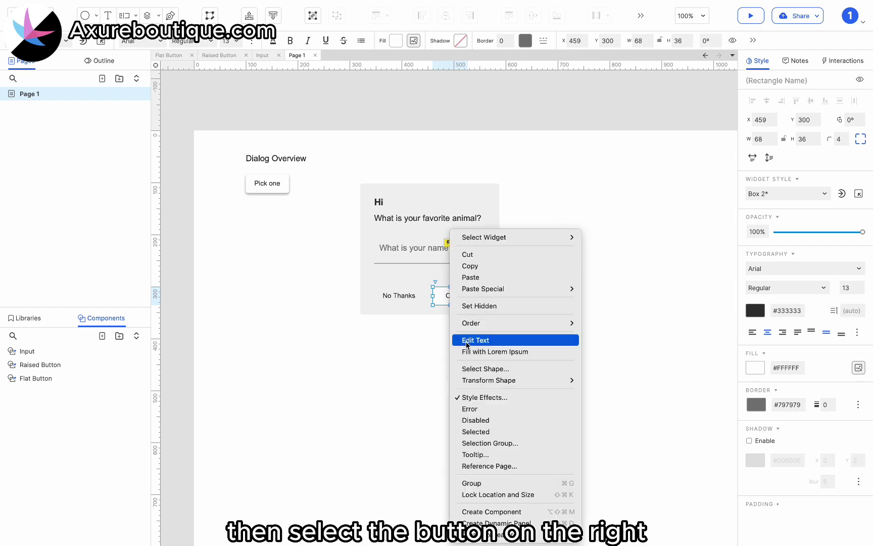
left_click(405, 82)
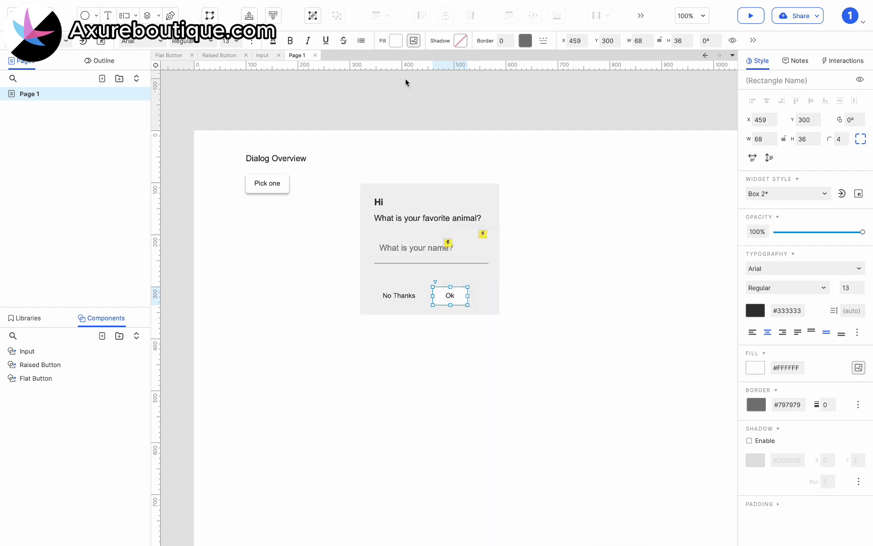
left_click(397, 41)
left_click(369, 206)
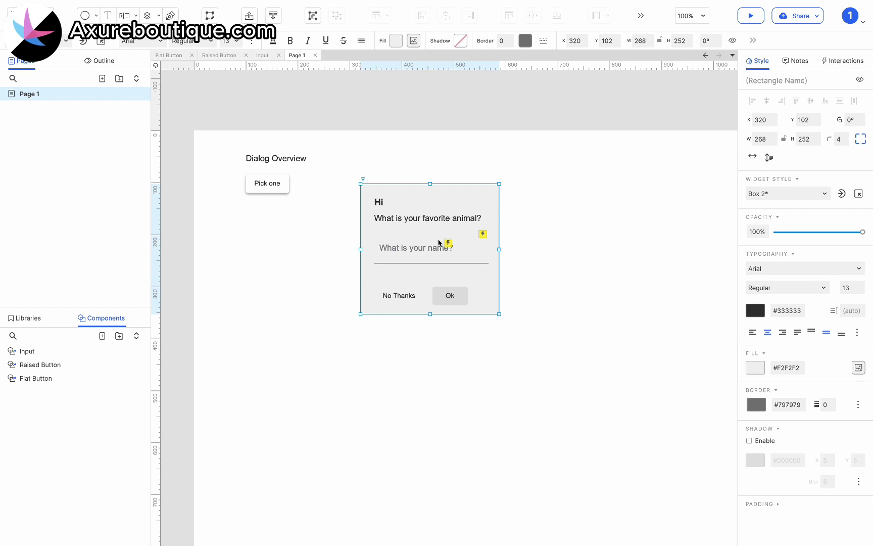
Change the dialog background rectangle's fill to white.
left_click(396, 41)
left_click(499, 129)
left_click(574, 163)
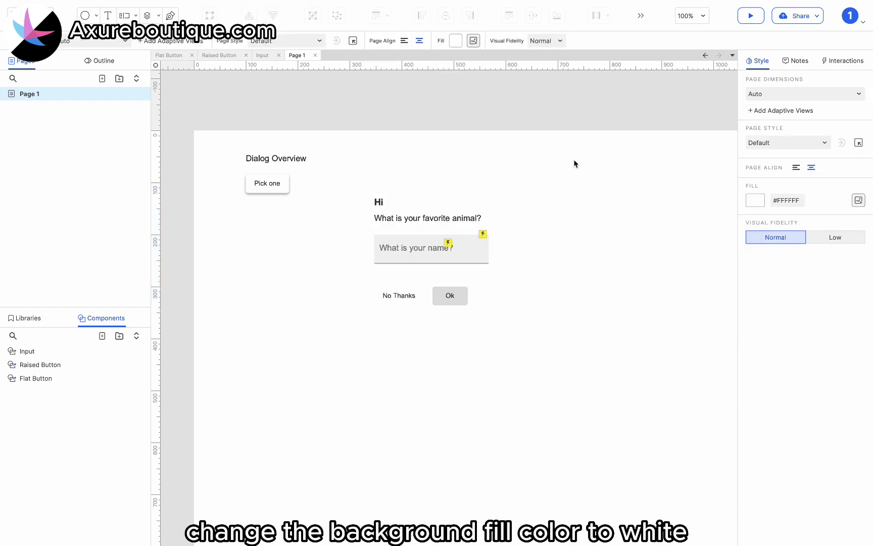
Convert the dialog background and all its contents into a dynamic panel named "Overview dialog".
left_click_drag(562, 162, 350, 344)
right_click(403, 284)
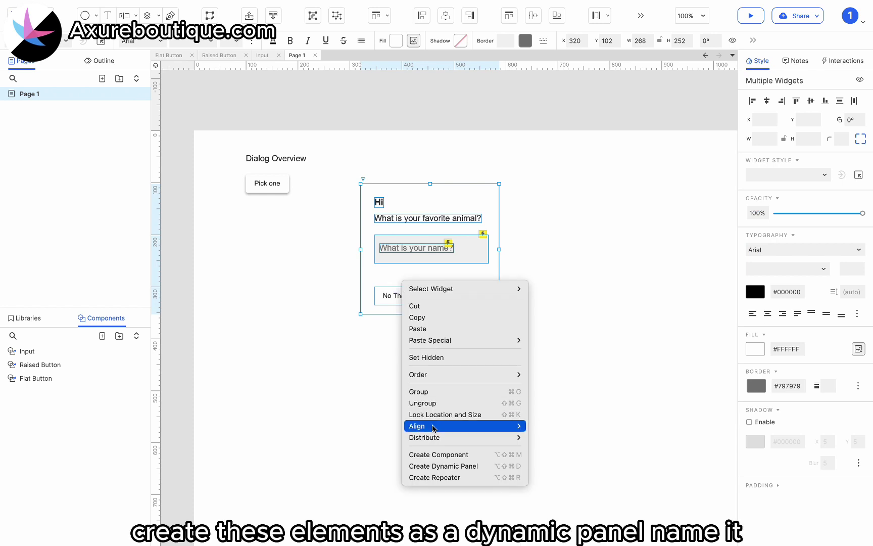
left_click(441, 466)
type("Overview dialog")
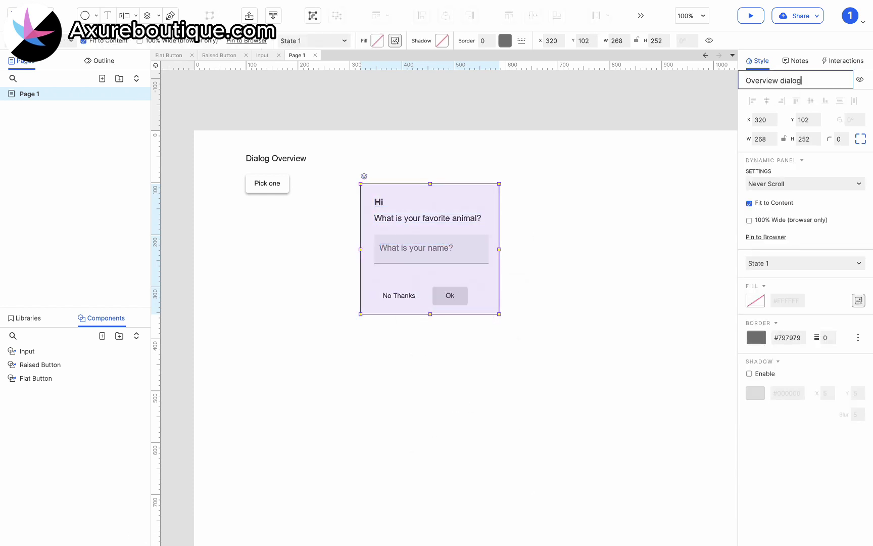
left_click(540, 238)
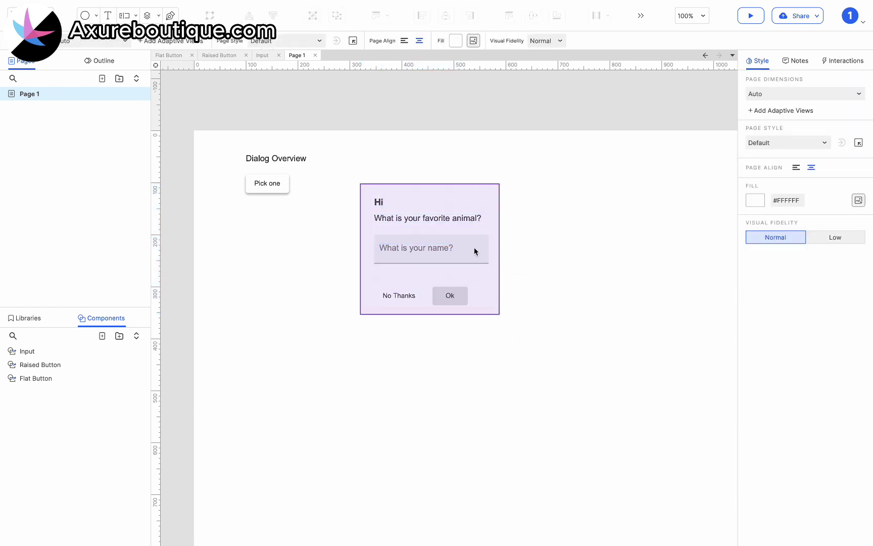
Add a Click or Tap interaction to the Pick one button that shows the Overview dialog panel.
left_click(283, 183)
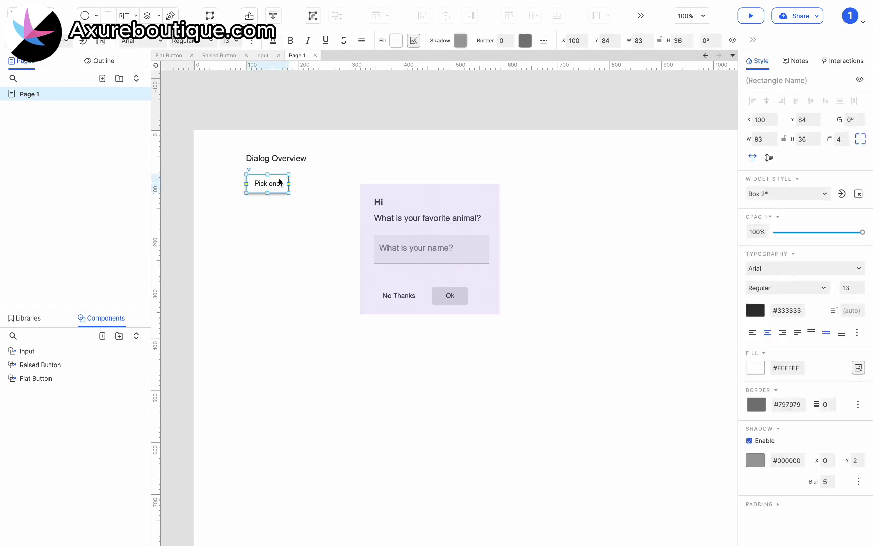
left_click(843, 61)
left_click(794, 117)
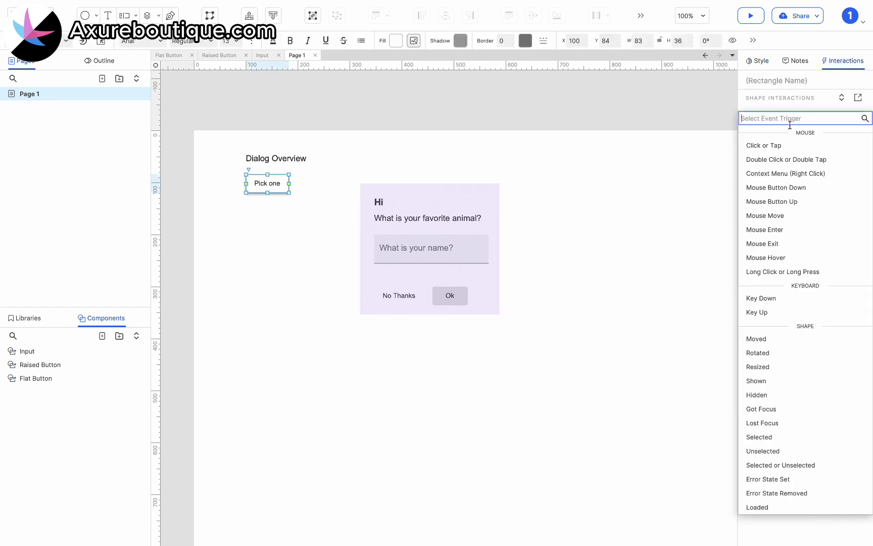
left_click(778, 146)
left_click(777, 213)
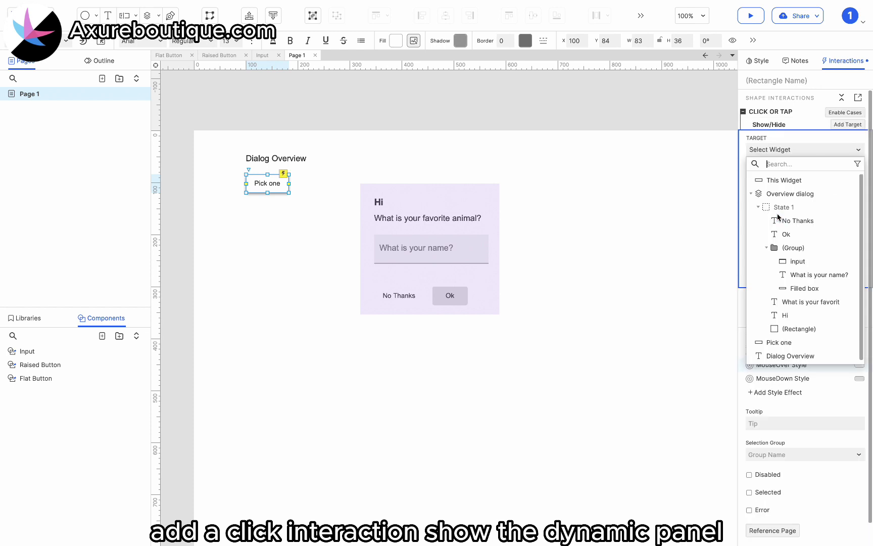
left_click(789, 194)
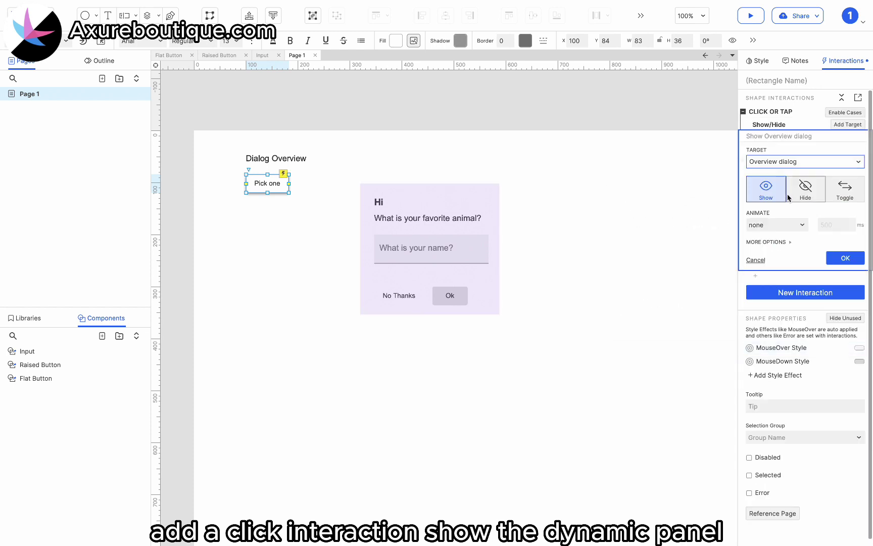
Set the show action to treat the Overview dialog as a lightbox and bring it to front, keeping the default background colour.
left_click(772, 244)
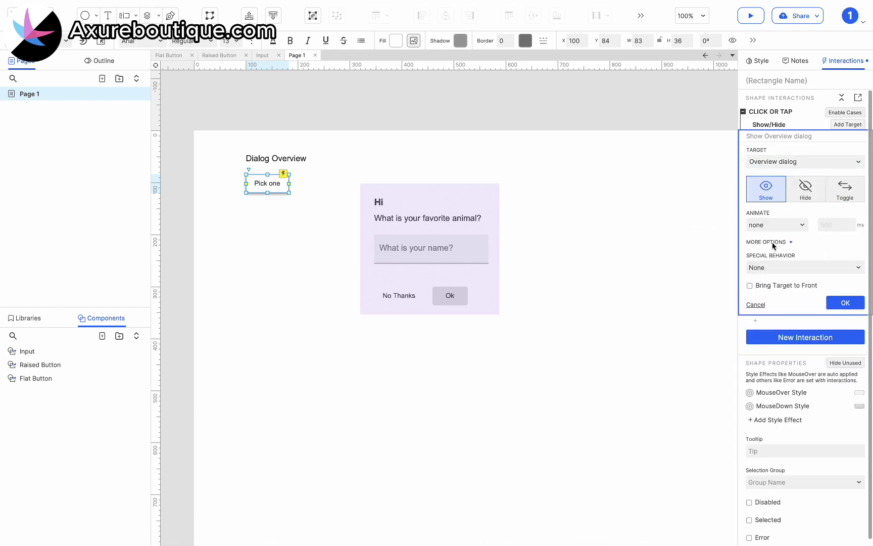
left_click(768, 267)
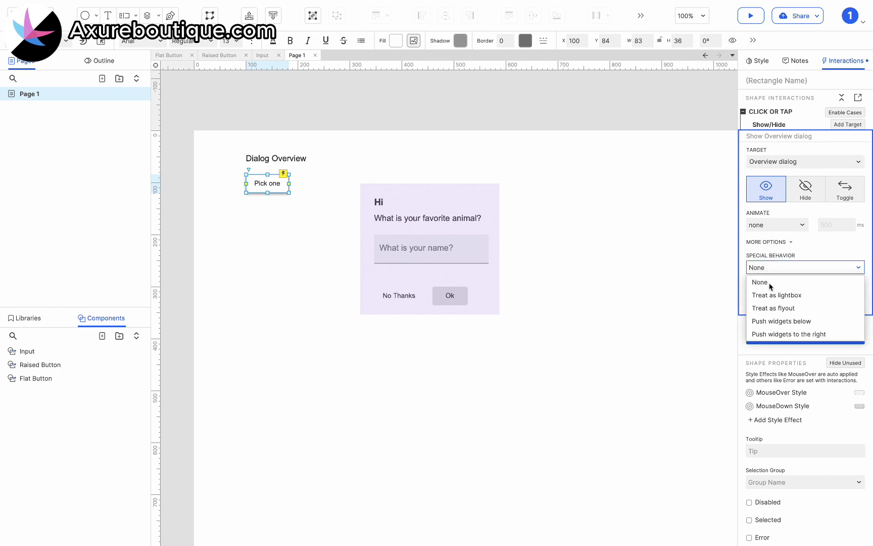
left_click(771, 293)
left_click(751, 307)
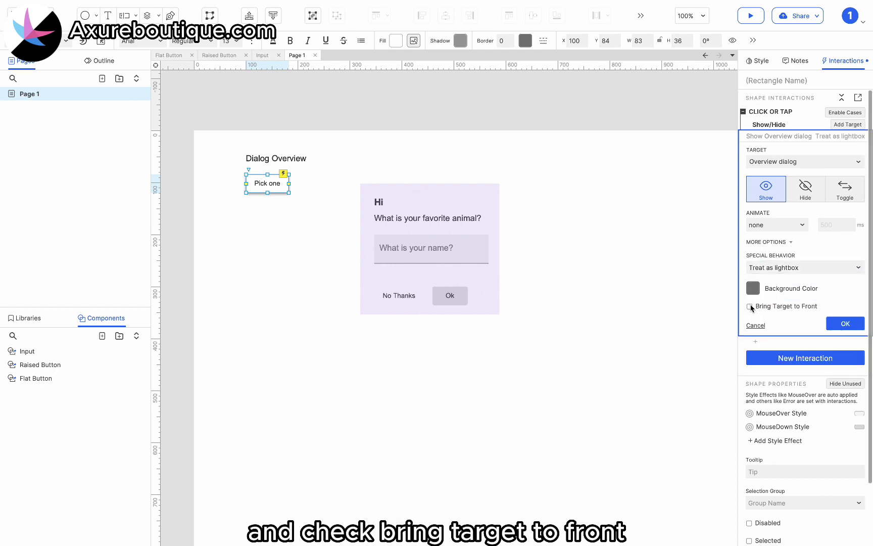
left_click(754, 294)
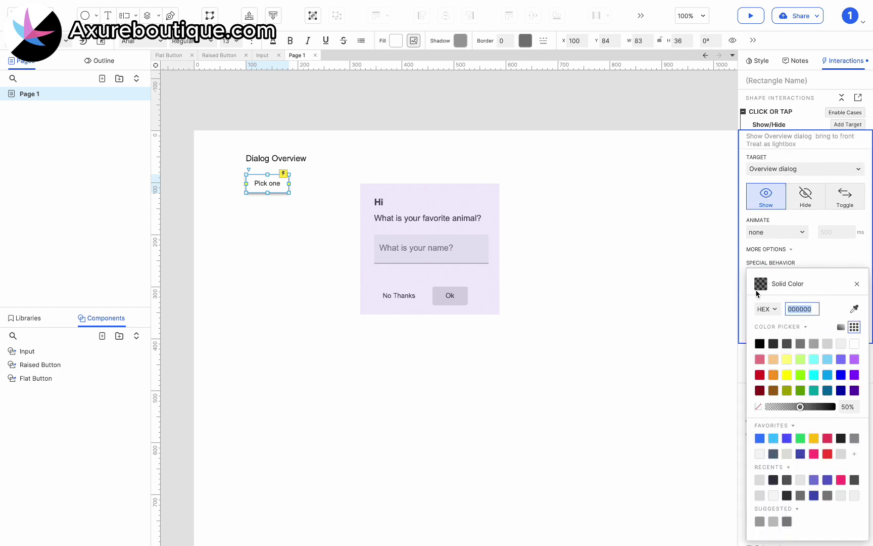
left_click(858, 283)
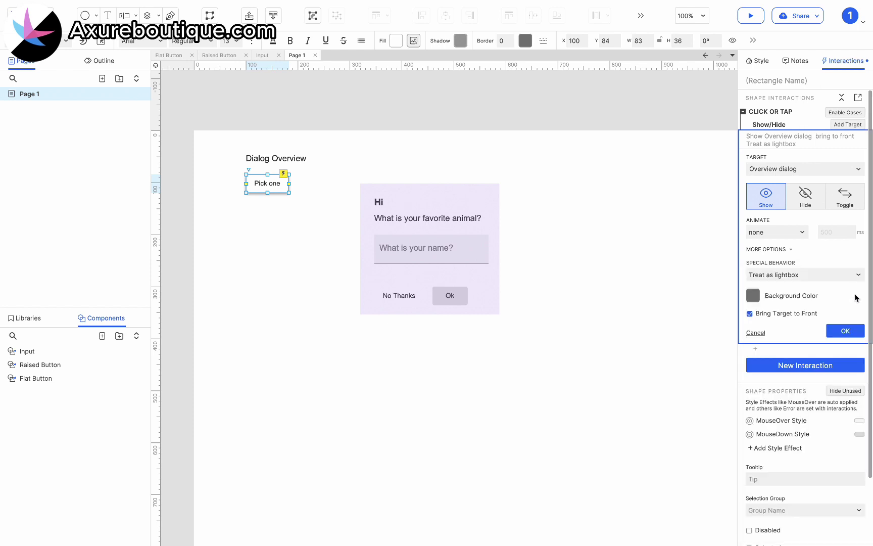
left_click(855, 330)
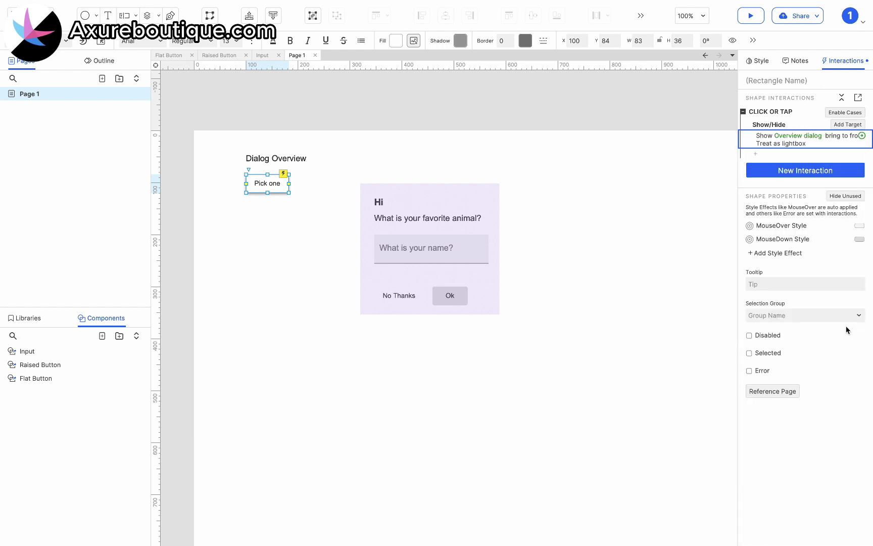
Open the Overview dialog's State 1 and shift the No Thanks and Ok buttons slightly left together.
left_click(441, 298)
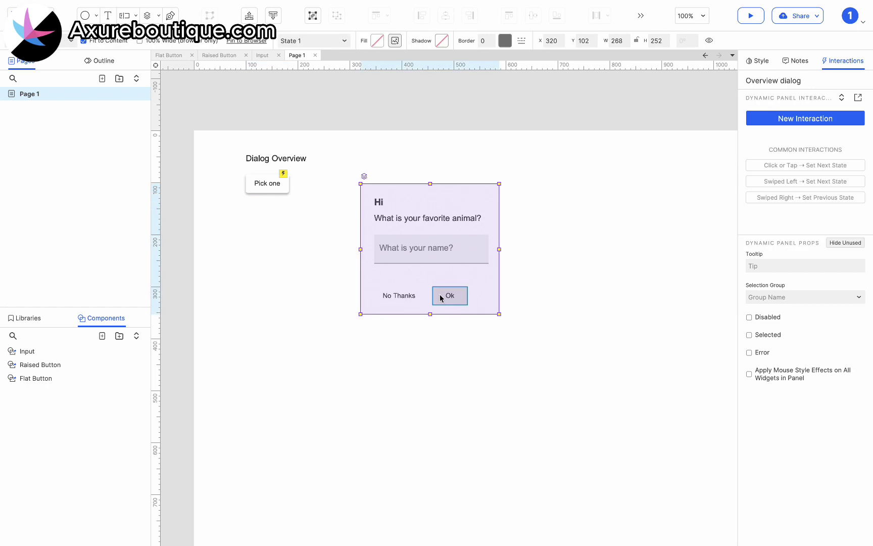
double_click(441, 298)
left_click(401, 298, "shift")
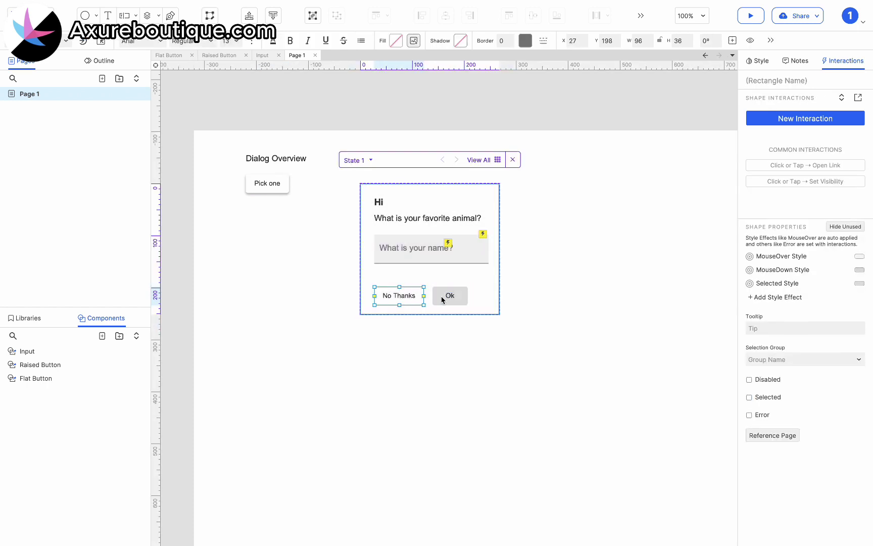
left_click_drag(409, 297, 401, 299)
Add a Click or Tap interaction to the Ok button that hides the Overview dialog.
left_click(451, 292)
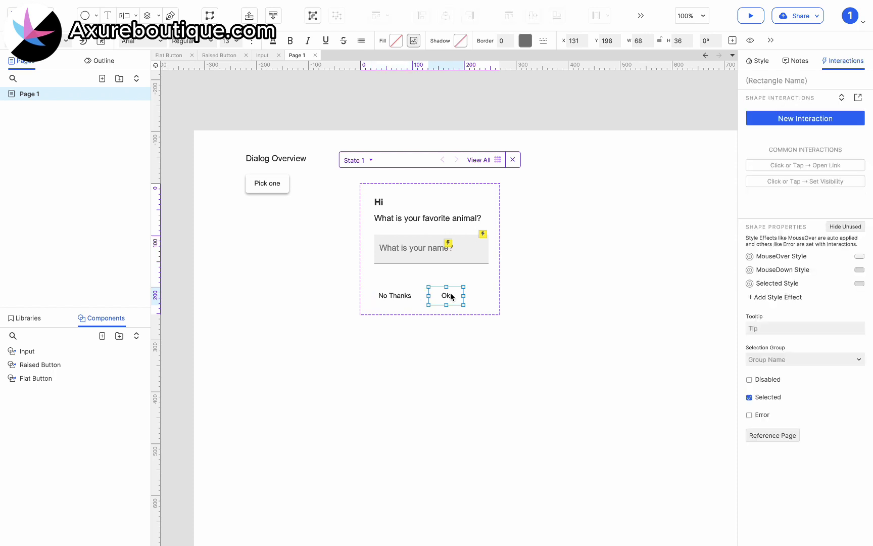
left_click(788, 118)
left_click(774, 143)
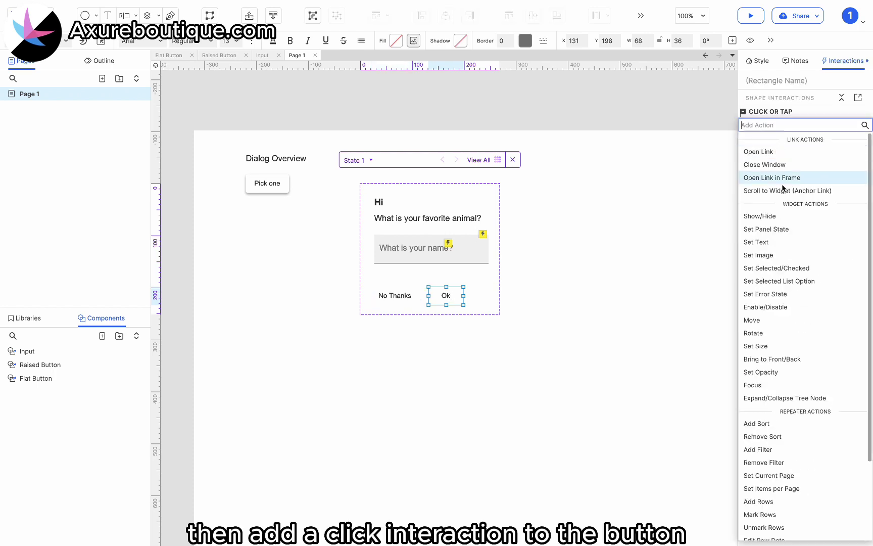
left_click(781, 215)
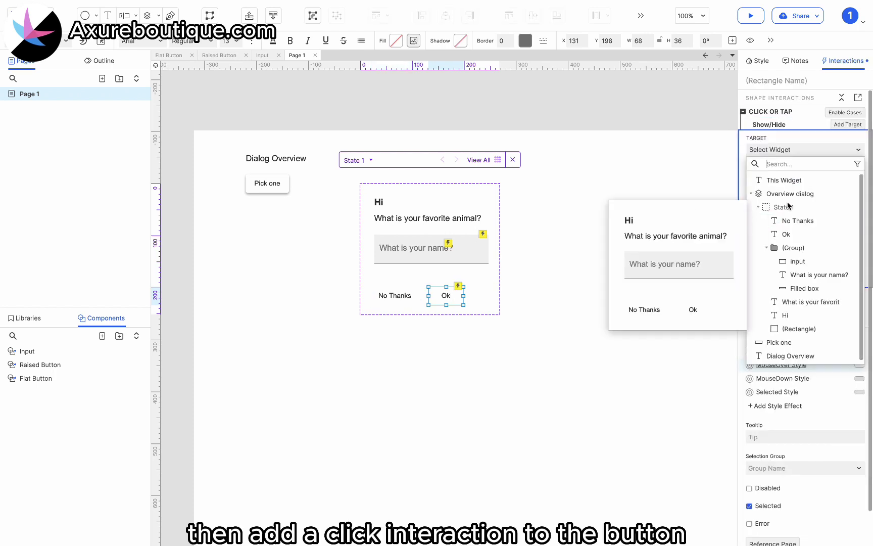
left_click(788, 192)
left_click(805, 197)
left_click(845, 258)
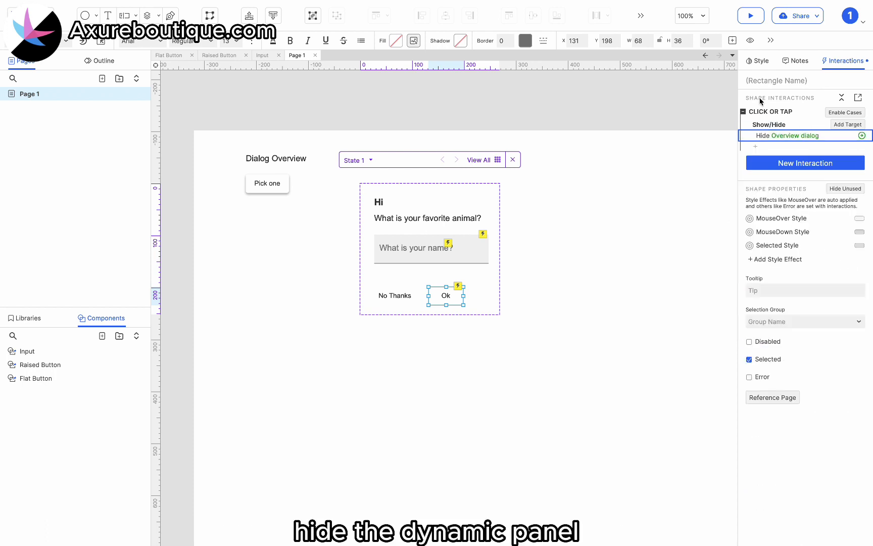
Give the No Thanks button the same Click or Tap action hiding the Overview dialog, and leave the panel state.
left_click(397, 295)
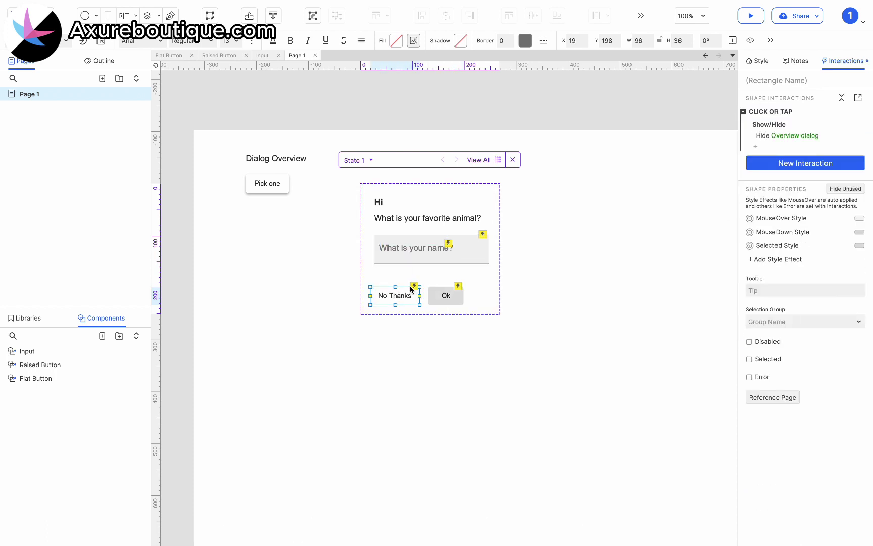
left_click(513, 258)
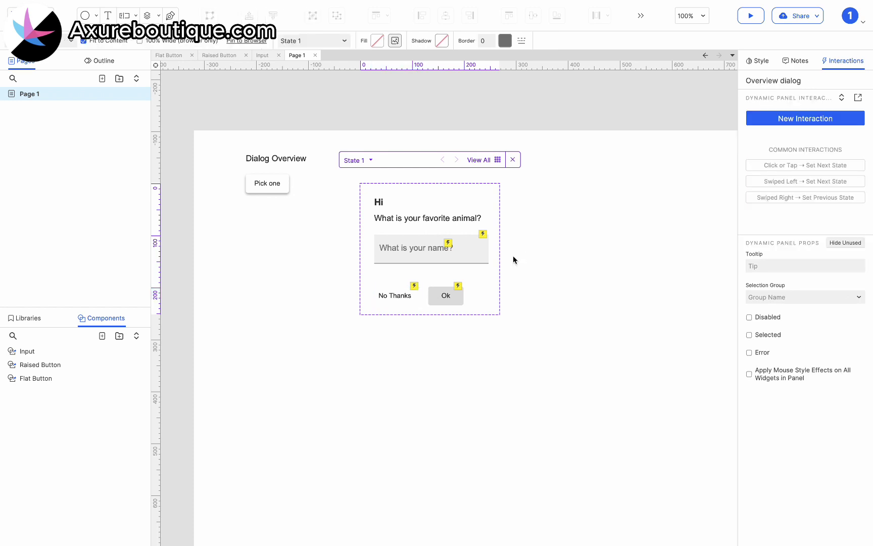
left_click(514, 258)
Pin the Overview dialog to the browser window at horizontal Center and vertical Middle, and set the panel hidden.
left_click(458, 256)
right_click(457, 258)
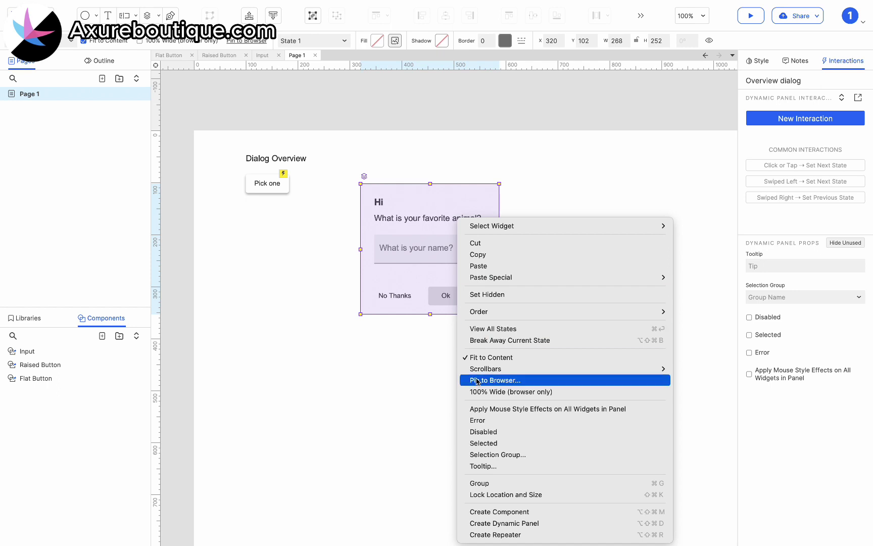
left_click(492, 380)
left_click(385, 216)
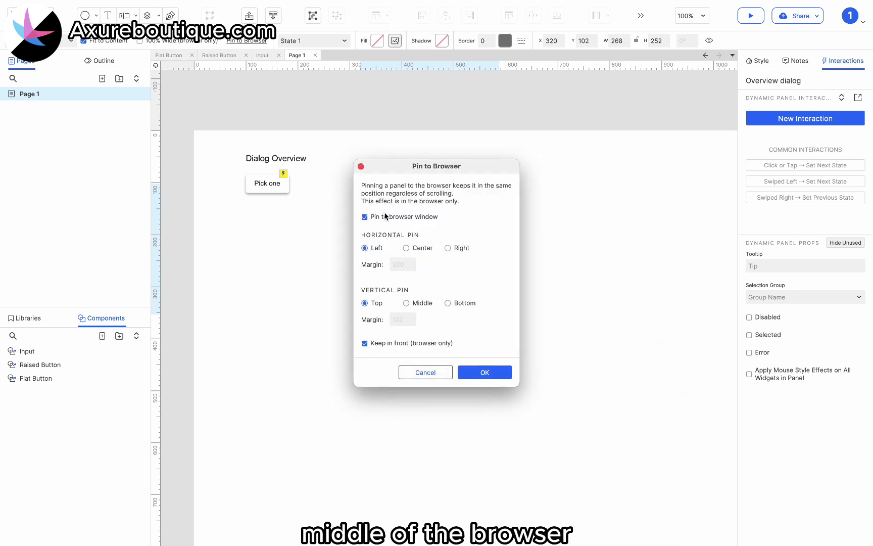
left_click(419, 248)
left_click(418, 303)
left_click(485, 373)
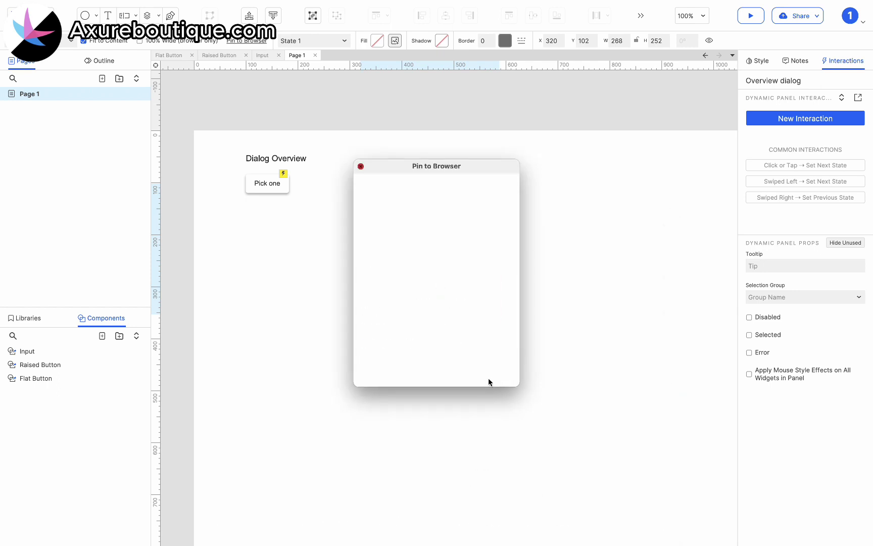
right_click(462, 249)
left_click(481, 294)
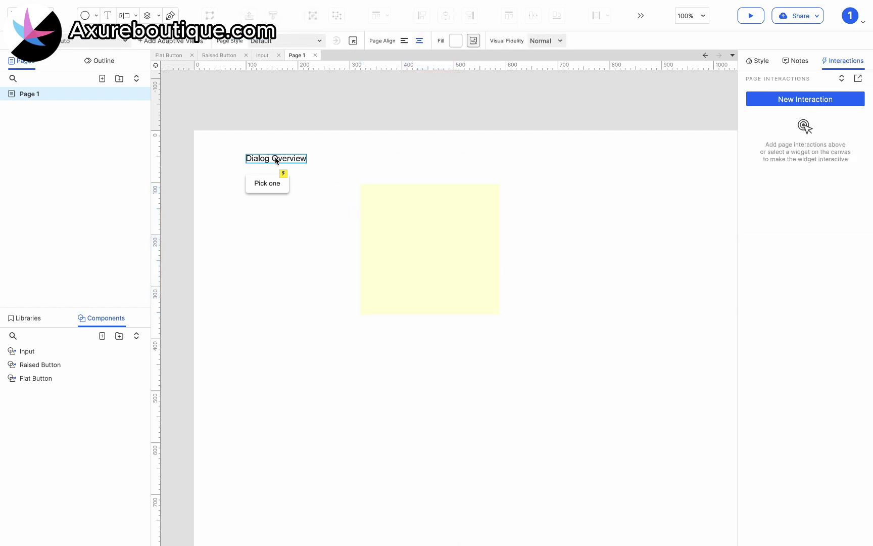
Duplicate the label, button and hidden dialog below the originals, and change the copied label to "Injecting data when opening a dialog".
left_click_drag(218, 132, 525, 350)
key("ctrl+d")
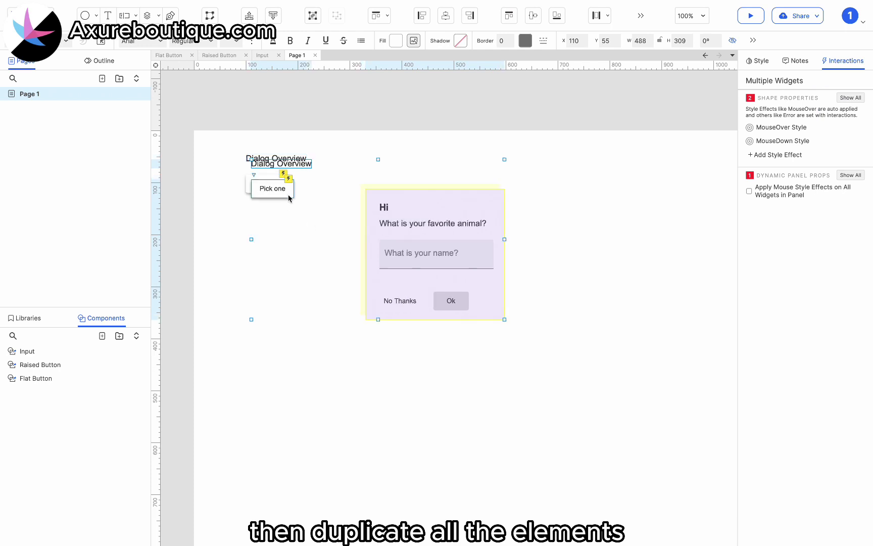
left_click_drag(277, 169, 272, 227)
double_click(270, 225)
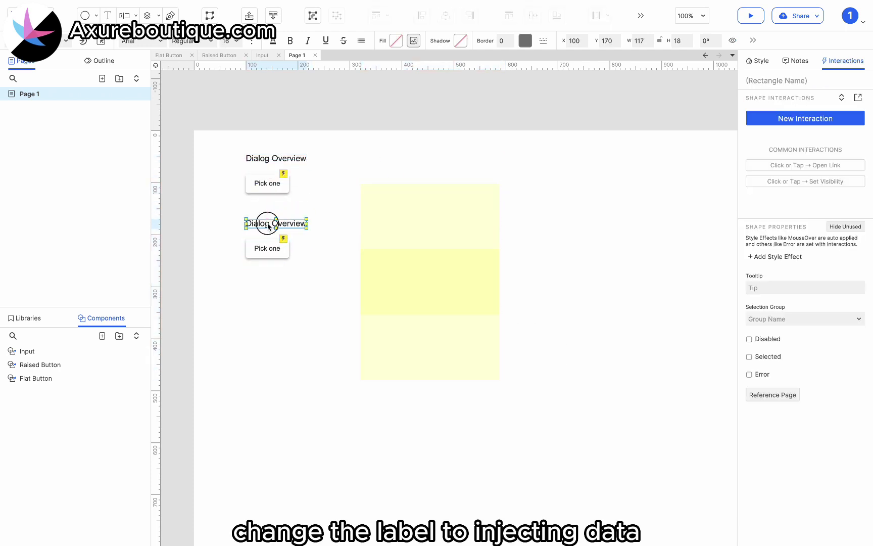
type("Injecting data when opening a dialog")
Change the copied button's text to "Open dialog" and align its left edge with the label above.
left_click(267, 248)
left_click(267, 250)
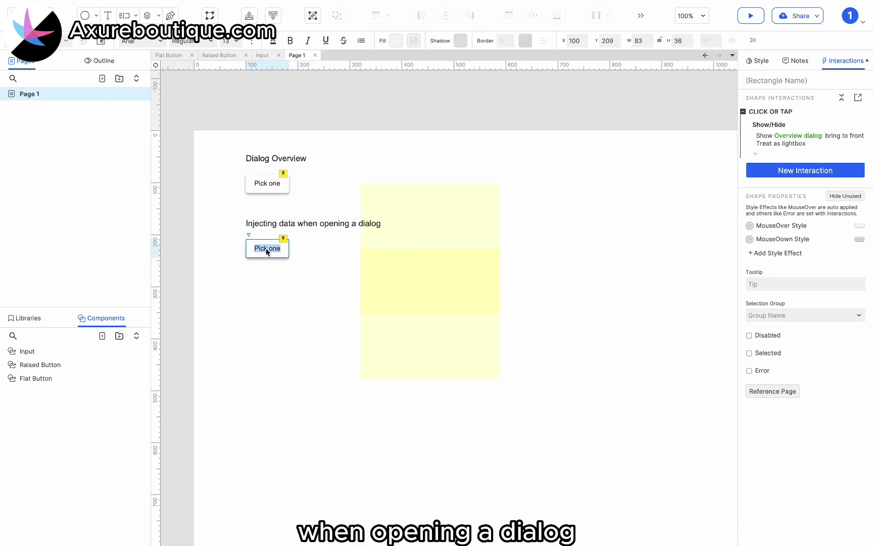
type("Open")
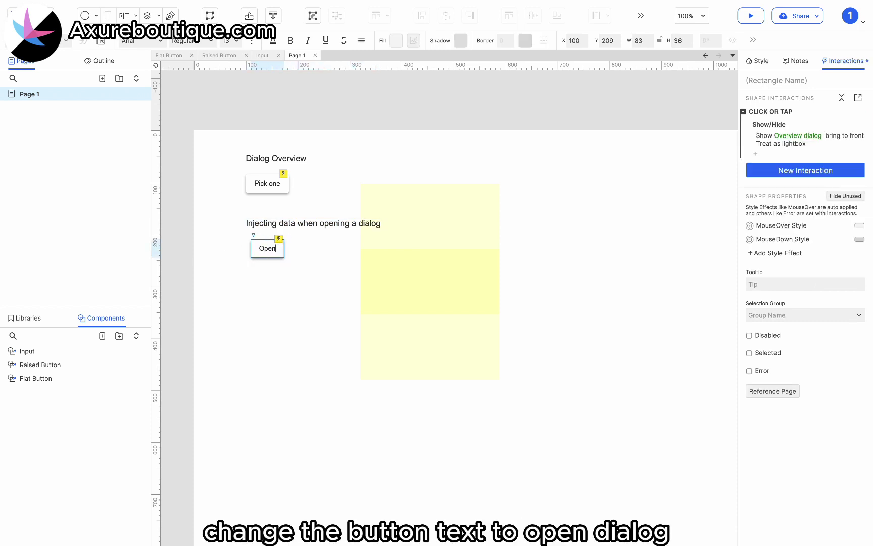
type(" dialog")
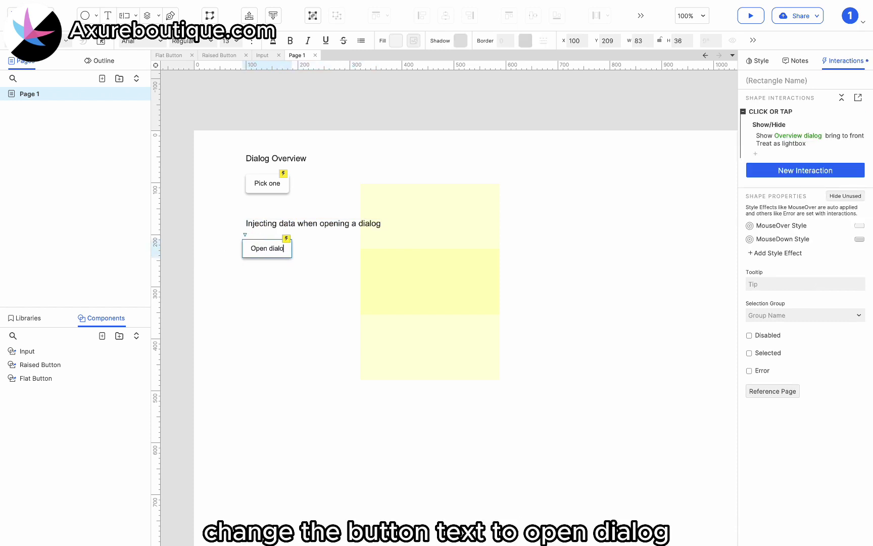
left_click(276, 282)
left_click_drag(273, 249, 262, 249)
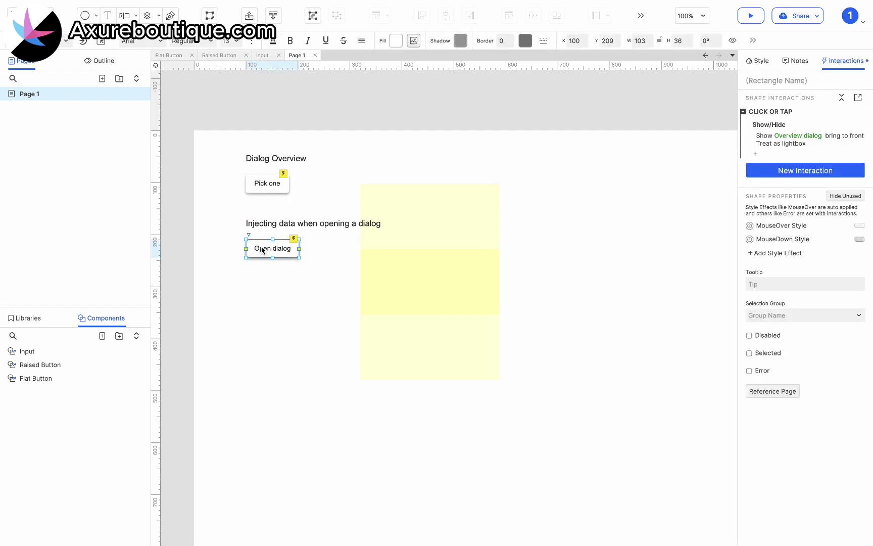
Rename the duplicated dynamic panel "Injecting data dialog".
left_click(441, 307)
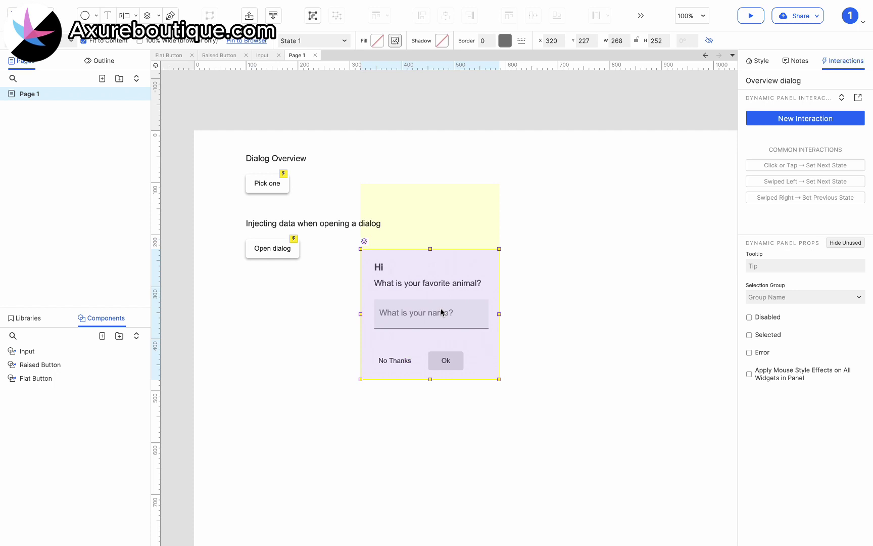
left_click(772, 80)
double_click(766, 80)
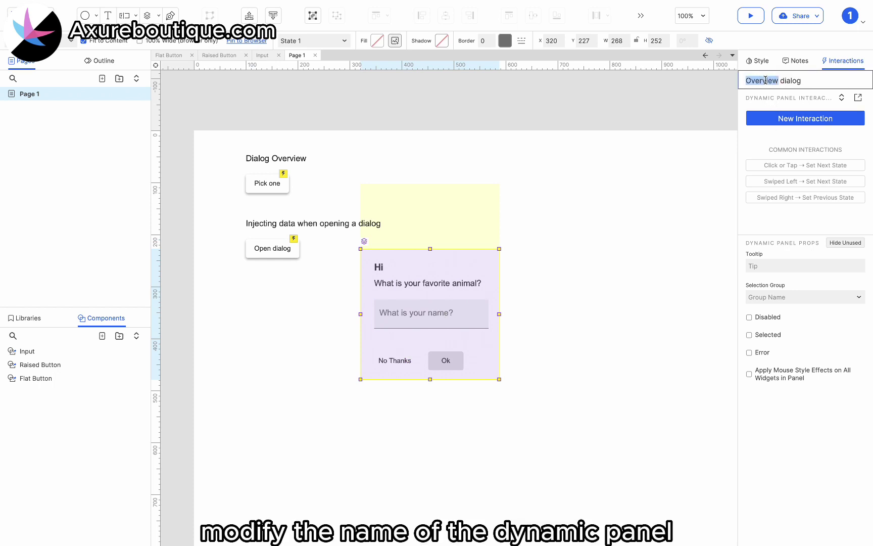
type("Injecting data")
left_click(607, 235)
Open the duplicated panel's State 1 and change its "Hi" title to "Favorite Annimal".
double_click(460, 313)
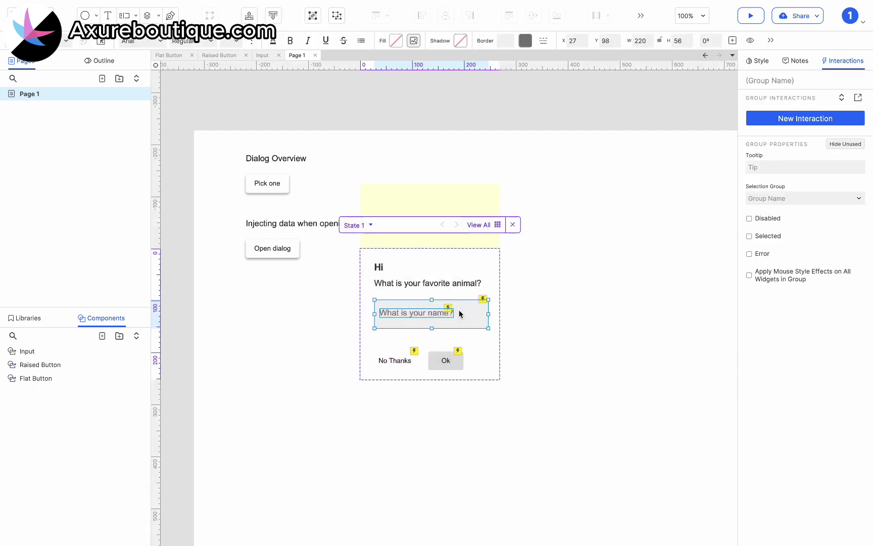
double_click(378, 267)
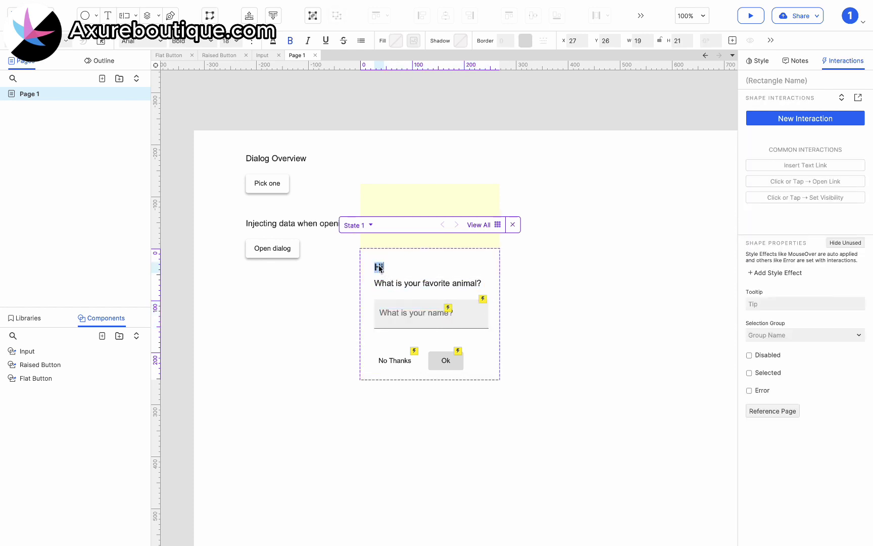
type("Favorite Annimal")
Delete the name input group and the No Thanks and Ok buttons from the duplicated dialog.
left_click(398, 312)
left_click(403, 364, "shift")
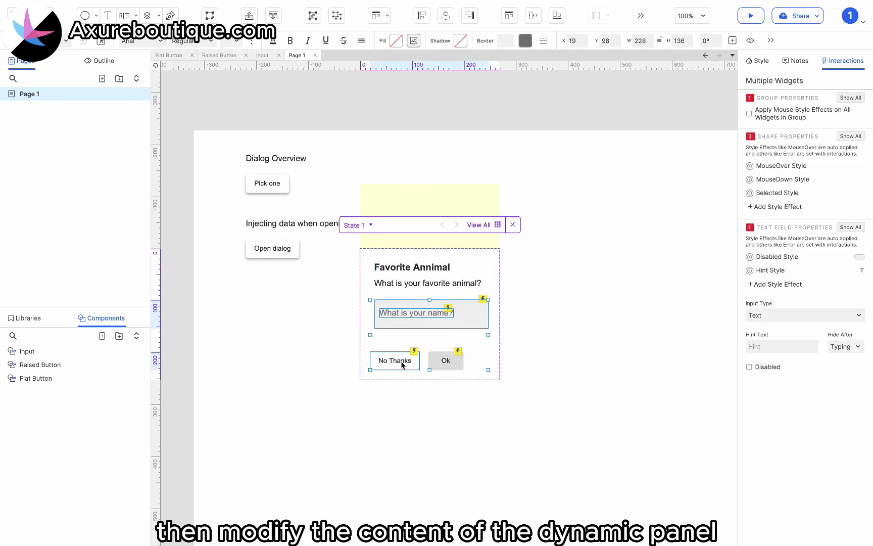
left_click(444, 362, "shift")
key("Delete")
Change the question text in the duplicated dialog to "My favorite animal is:".
left_click(425, 284)
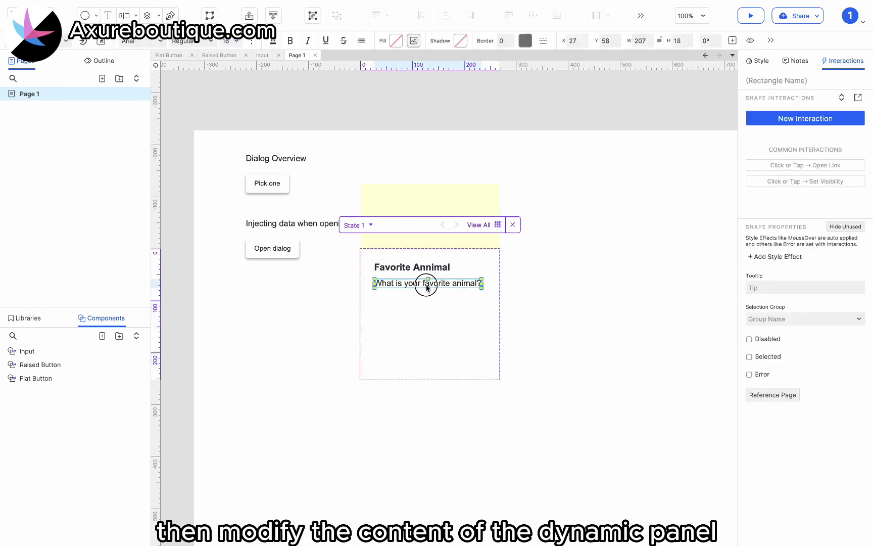
key("ctrl+d")
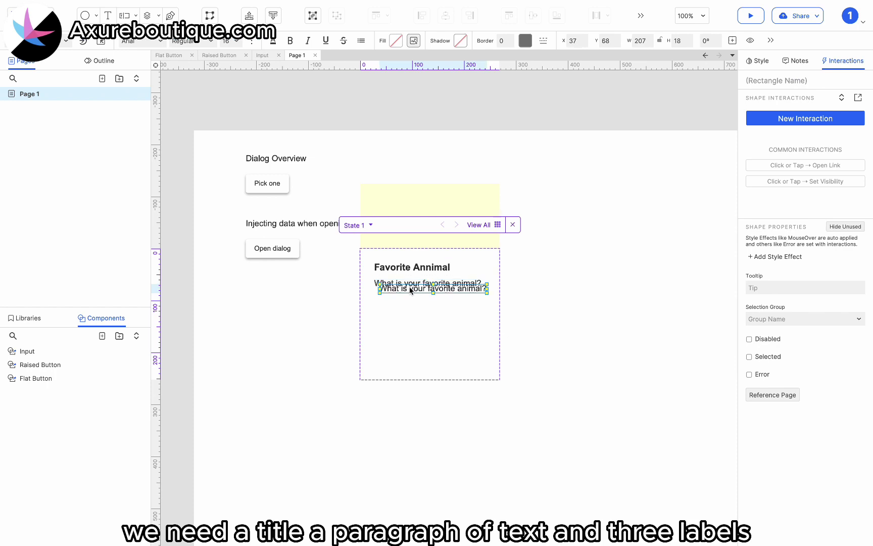
key("Delete")
double_click(400, 285)
type("My favorite animal is:")
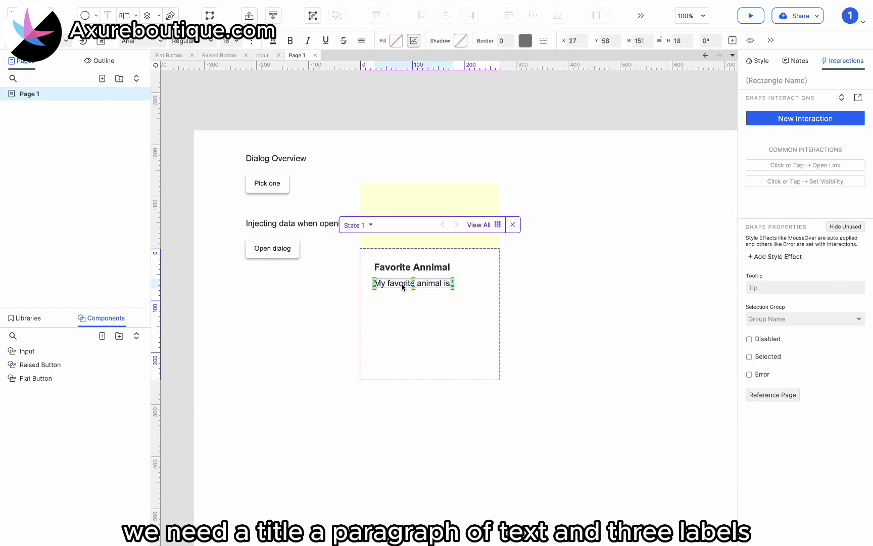
Copy the text line to create stacked labels "Panda", "Unicorn" and "Lion" below it, and shift the text block slightly away from the title.
left_click_drag(403, 287, 406, 314)
double_click(423, 300)
type("Panda")
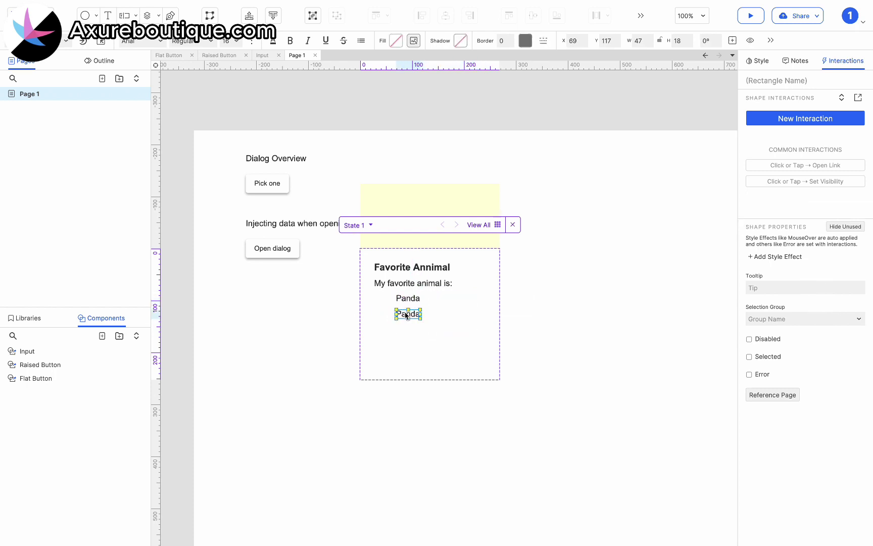
double_click(406, 314)
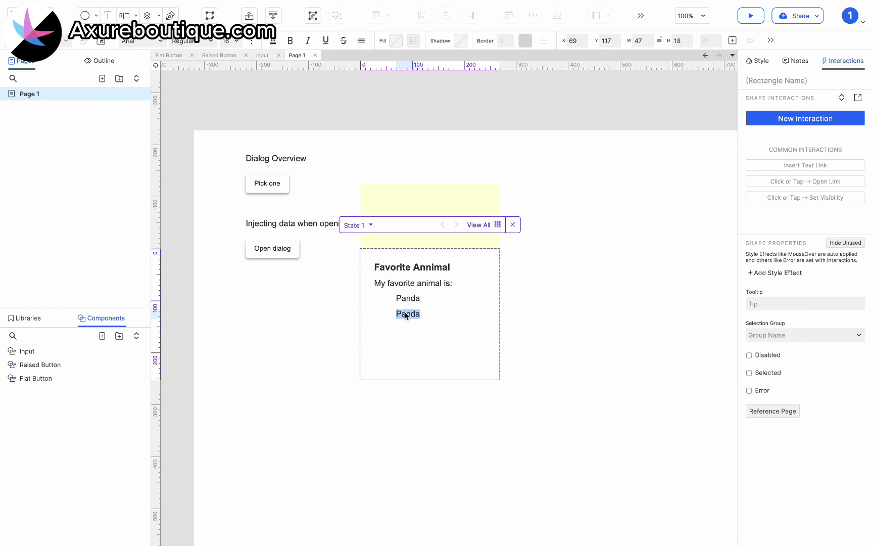
type("Unicorn")
key("Escape")
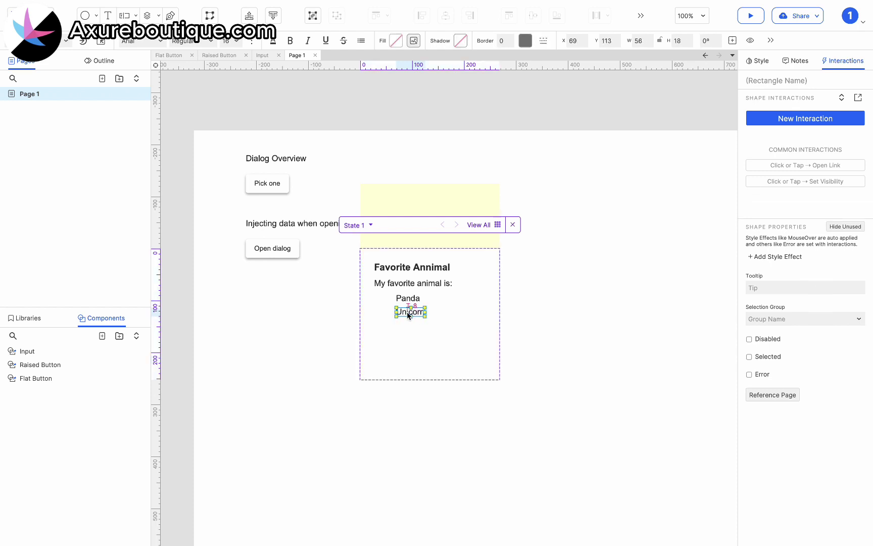
left_click_drag(408, 314, 405, 328)
double_click(407, 326)
type("Lion")
left_click(436, 359)
left_click_drag(436, 359, 413, 290)
Apply bullet-list formatting to the Panda, Unicorn and Lion labels.
left_click(408, 305)
left_click(758, 61)
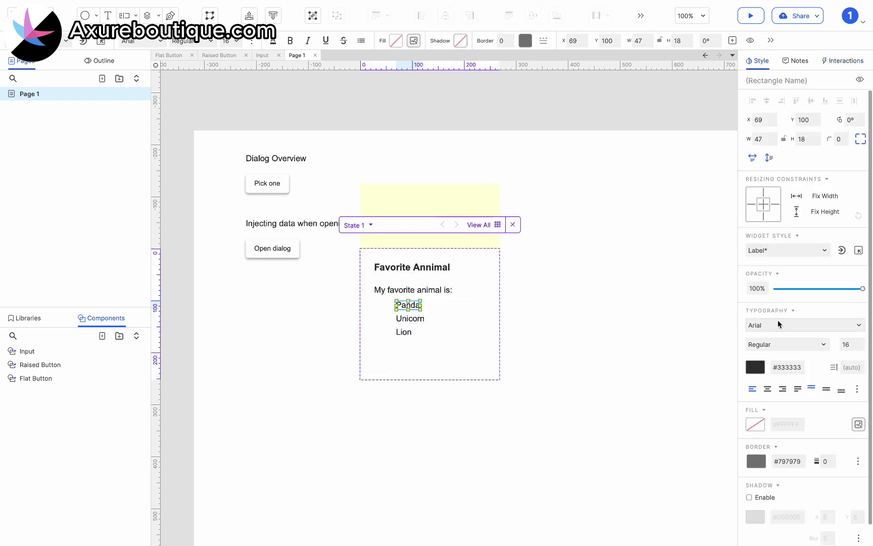
scroll(838, 370, "down", 1)
left_click(856, 383)
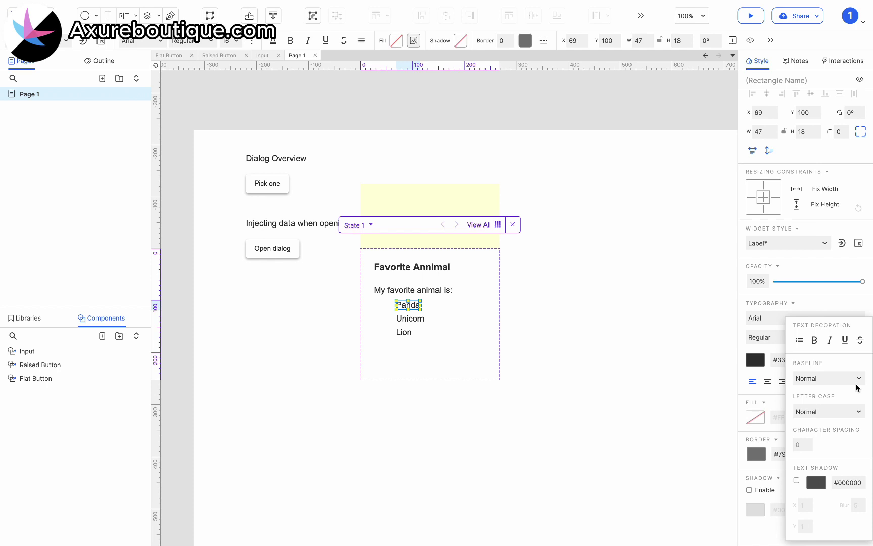
left_click(801, 340)
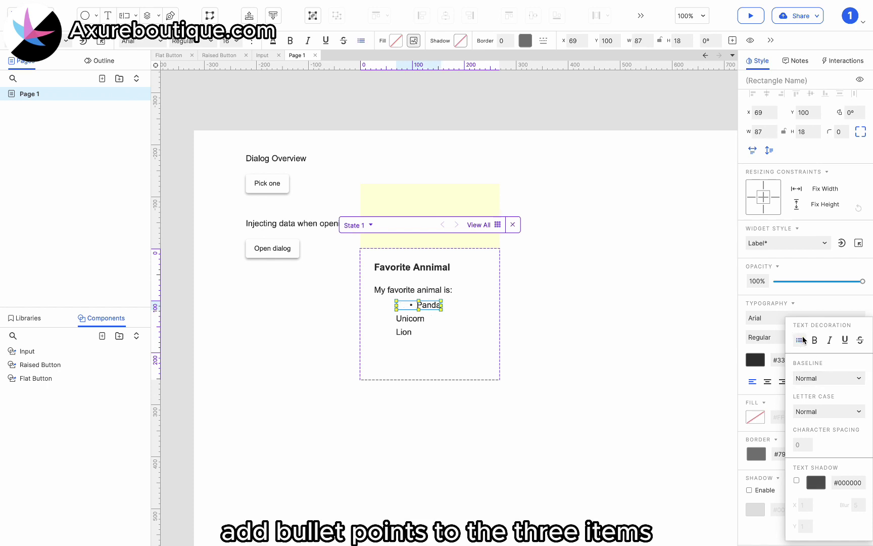
left_click(410, 320)
left_click(404, 332, "shift")
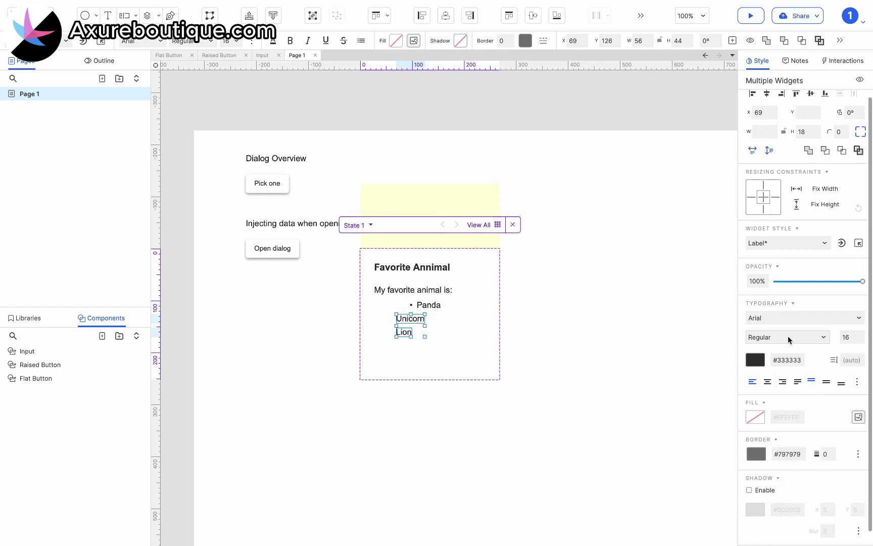
left_click(858, 382)
left_click(801, 340)
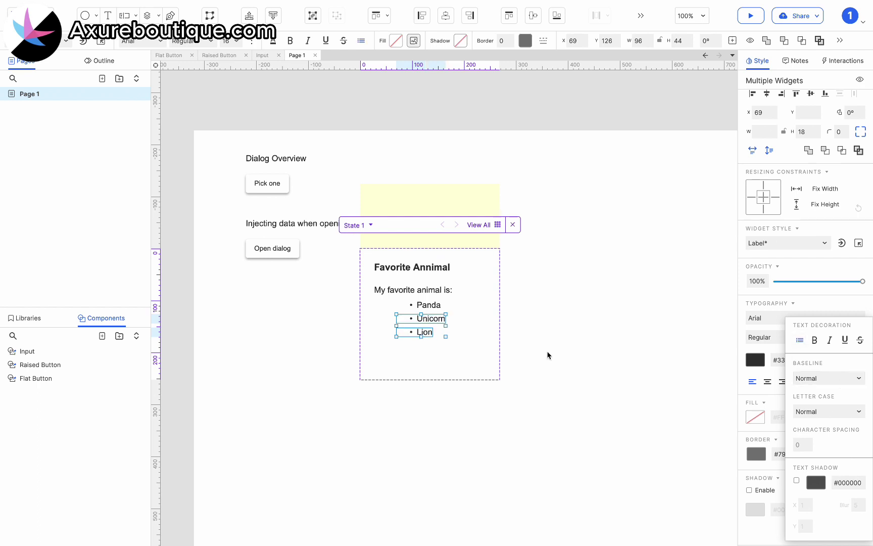
left_click(484, 325)
Insert a "√" mark before the word Panda in the first bulleted label.
left_click(422, 306)
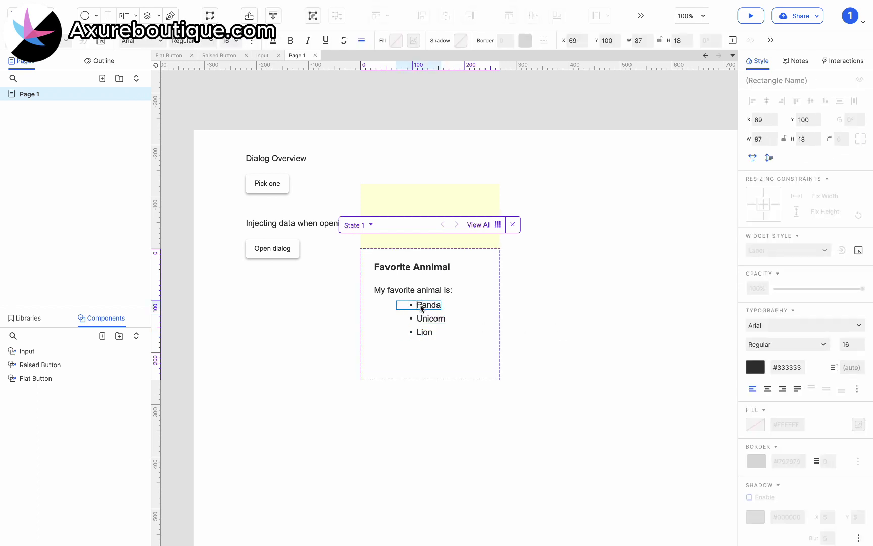
type("√")
left_click(480, 328)
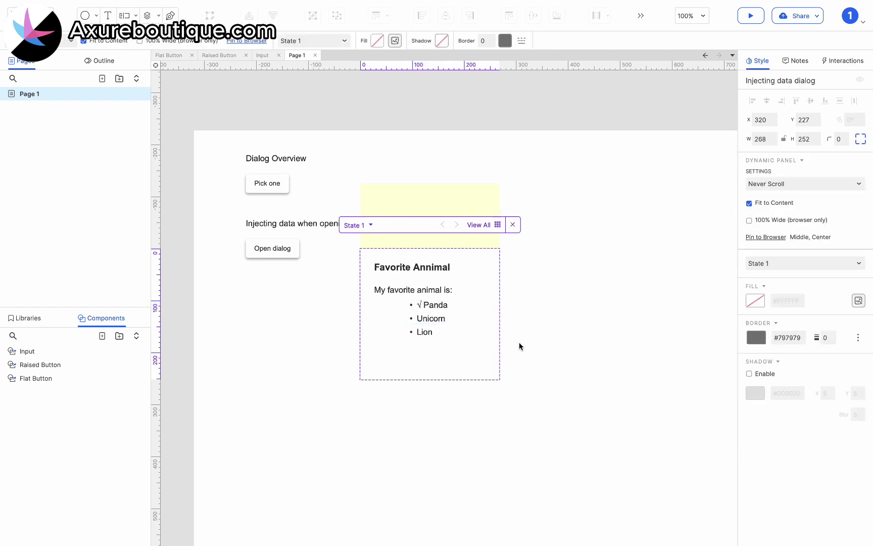
Shrink the favorite animal dialog's background rectangle around its content to about 209 wide and 187 high.
left_click(483, 315)
left_click_drag(429, 377, 429, 344)
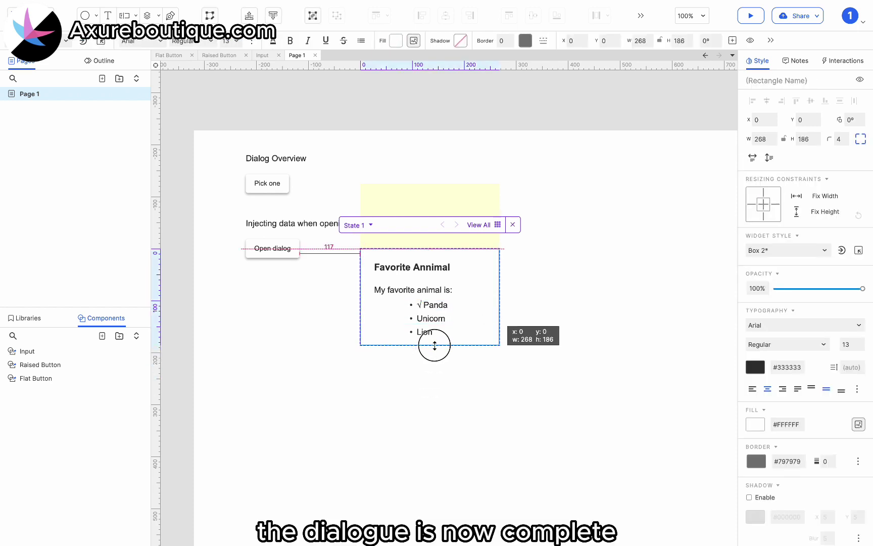
left_click_drag(500, 297, 469, 296)
Move the three bulleted animal labels together further left inside the dialog and exit the dynamic panel.
left_click(431, 304)
left_click(431, 318, "shift")
left_click(427, 332, "shift")
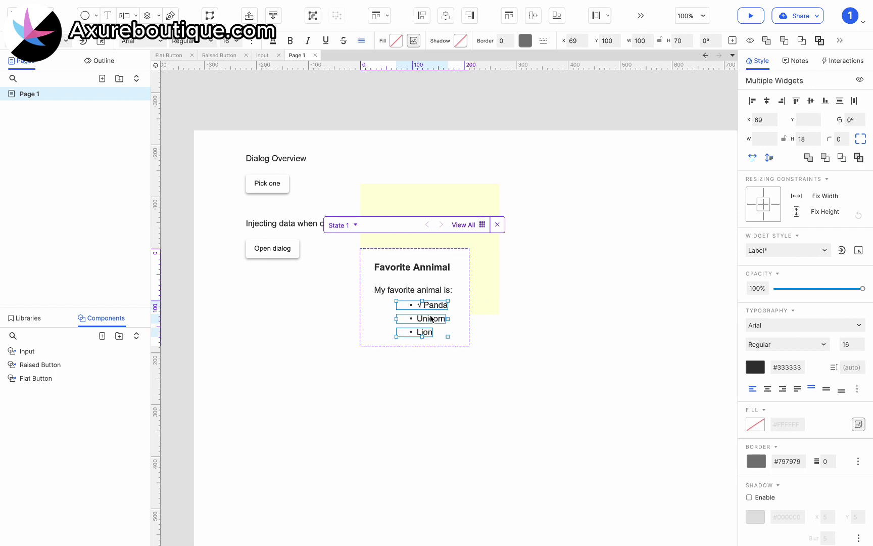
left_click_drag(429, 317, 407, 315)
key("Escape")
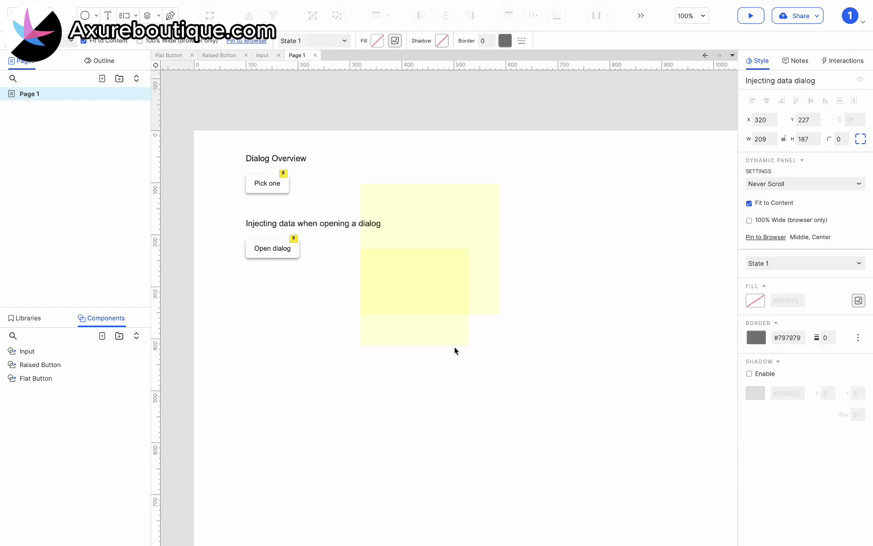
Duplicate the Dialog Overview label, its Pick one button and its dialog panel, placing the copies below the Injecting data section.
left_click(276, 185)
left_click(395, 220, "shift")
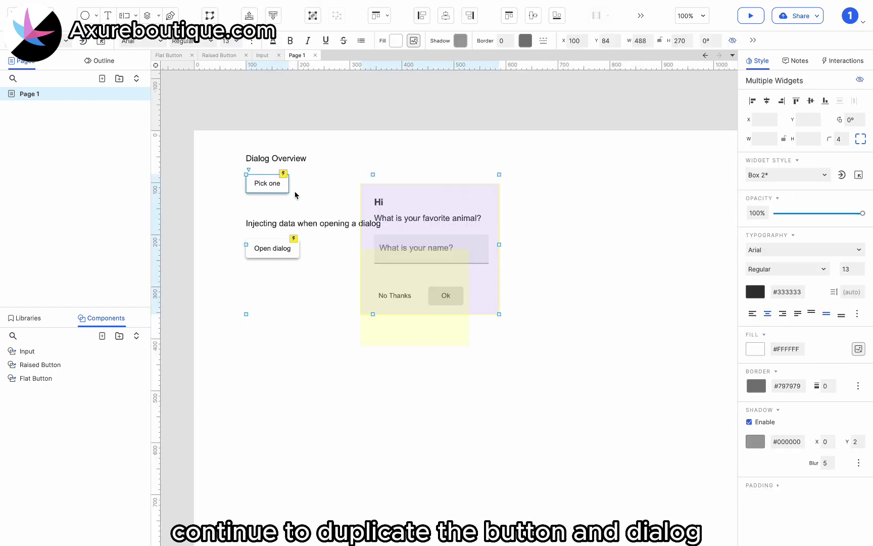
left_click_drag(280, 163, 274, 286)
Change the copied label's text to "Dialog with header, scrollable content and actions".
left_click(276, 290)
double_click(264, 290)
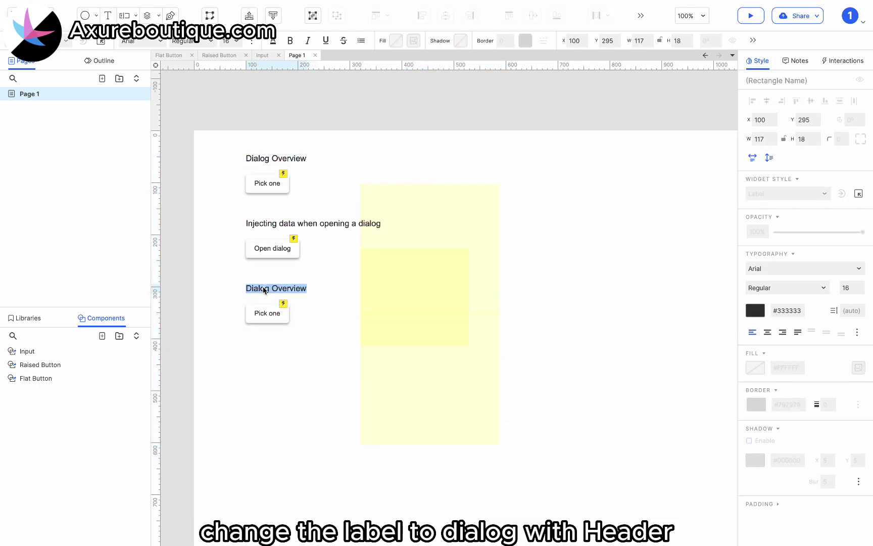
type("Dialog with header, scrollable content and actions")
Change the newly copied Pick one button's text to "Open dialog" and align it with the left edge of its label.
left_click(267, 313)
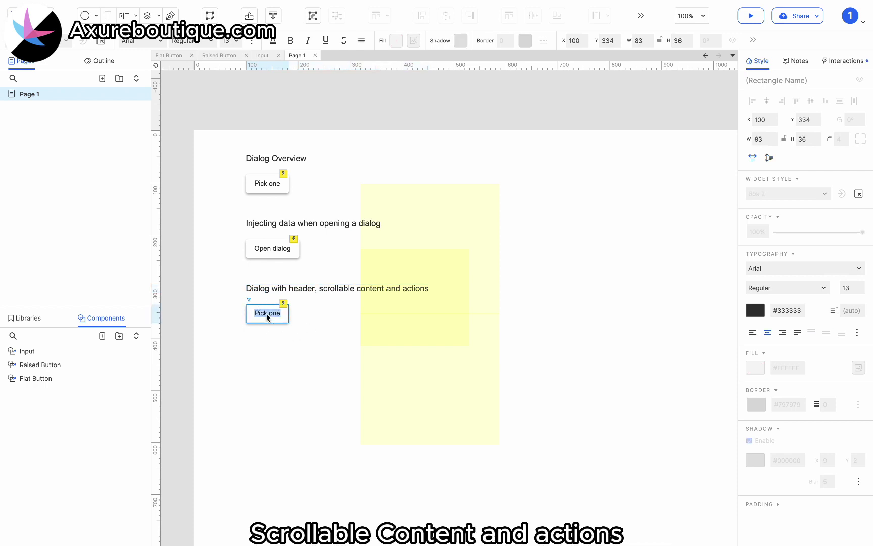
left_click(282, 376)
left_click(276, 323)
left_click_drag(275, 323, 280, 324)
Open State 1 of the copied dialog panel and delete its name input group.
left_click(392, 367)
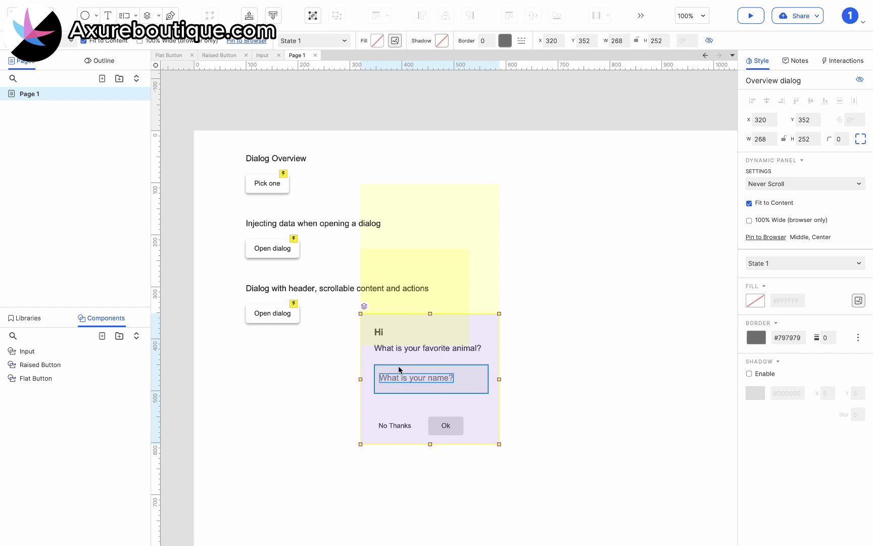
double_click(399, 368)
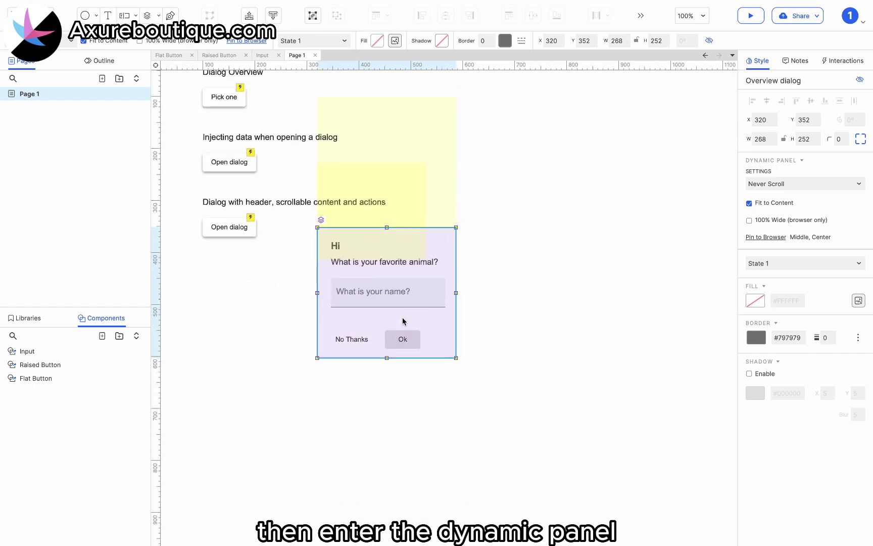
left_click(402, 314)
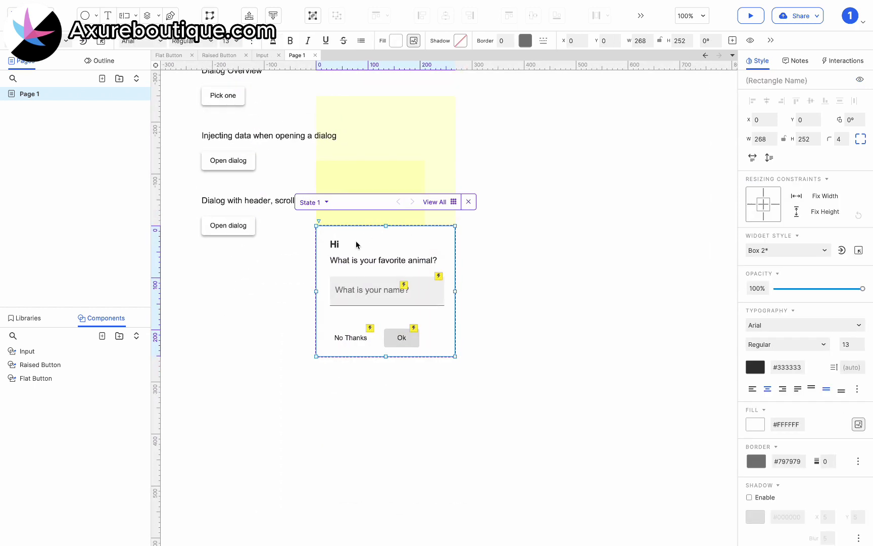
left_click(357, 293)
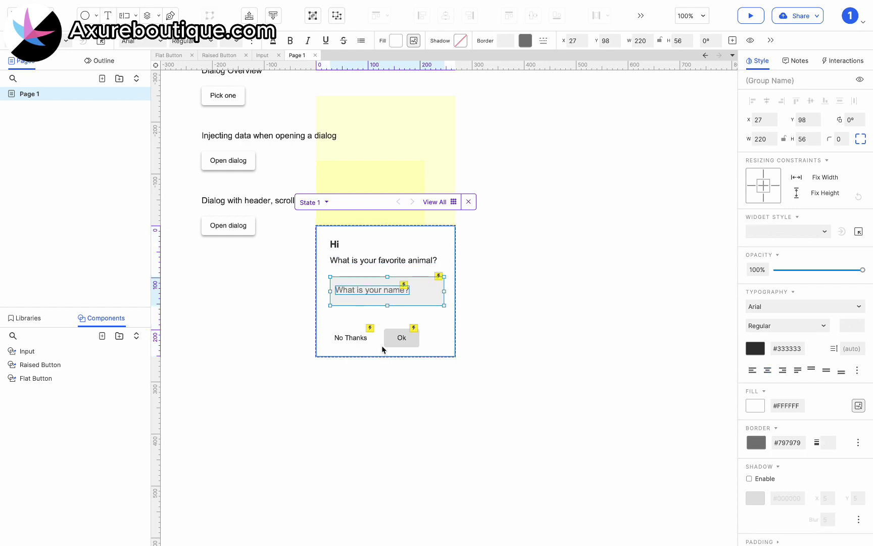
key("Delete")
Enlarge the dialog's background rectangle to 846 by 669 and move the question text lower, away from the title.
left_click_drag(456, 356, 638, 487)
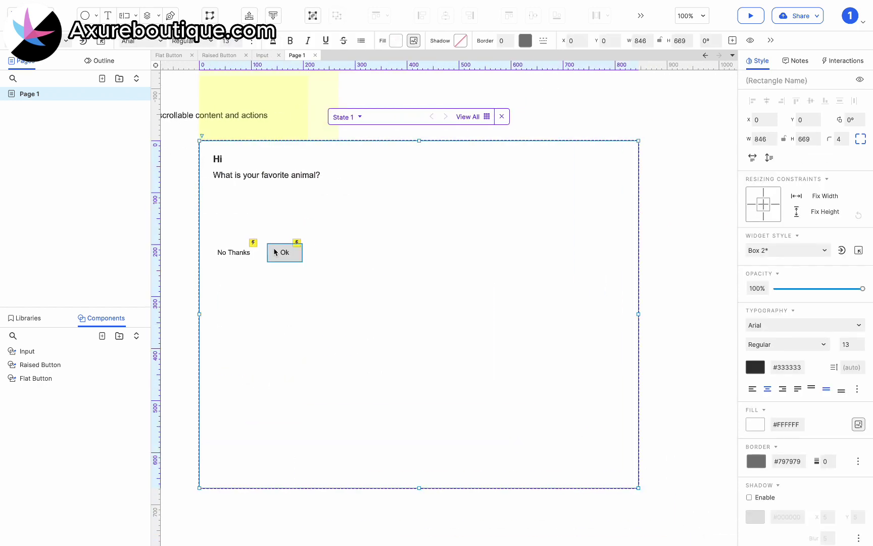
left_click(229, 175)
left_click_drag(229, 175, 229, 212)
Stretch the "Hi" title across the dialog's full width as an 846 by 60 header positioned at 0, 0.
left_click(219, 159)
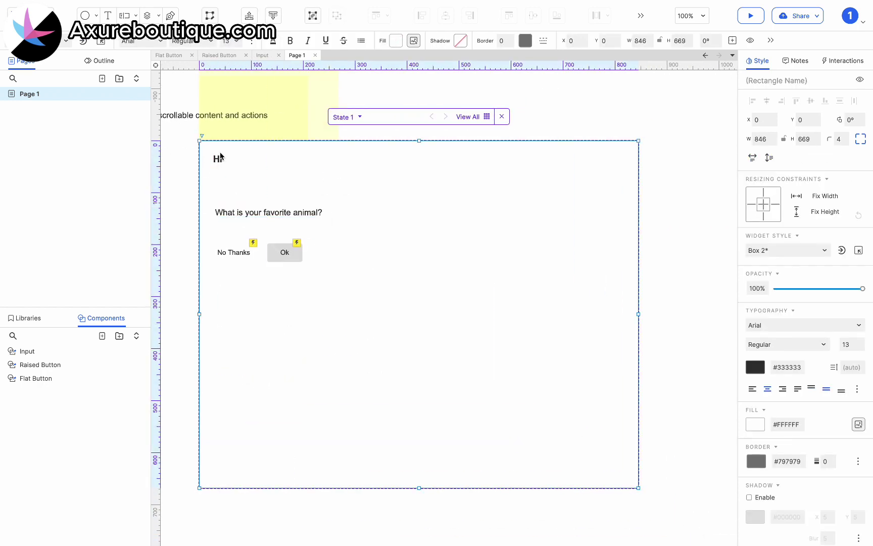
left_click_drag(213, 154, 639, 159)
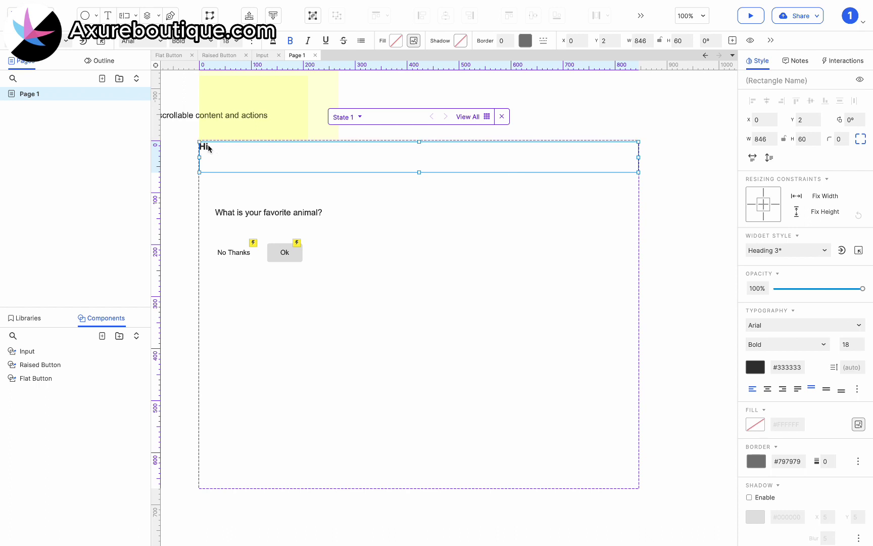
left_click_drag(249, 154, 249, 154)
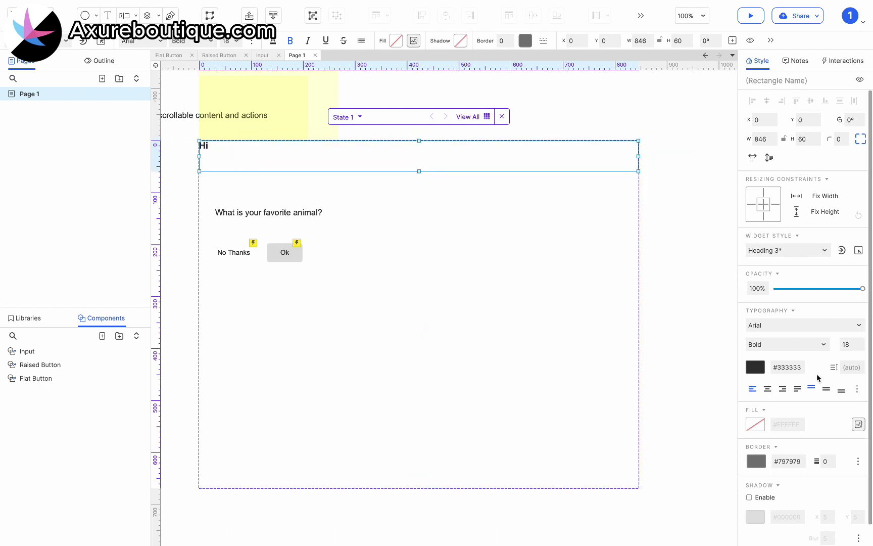
Vertically center the header's text and set its left padding to 24.
scroll(767, 485, "down", 1)
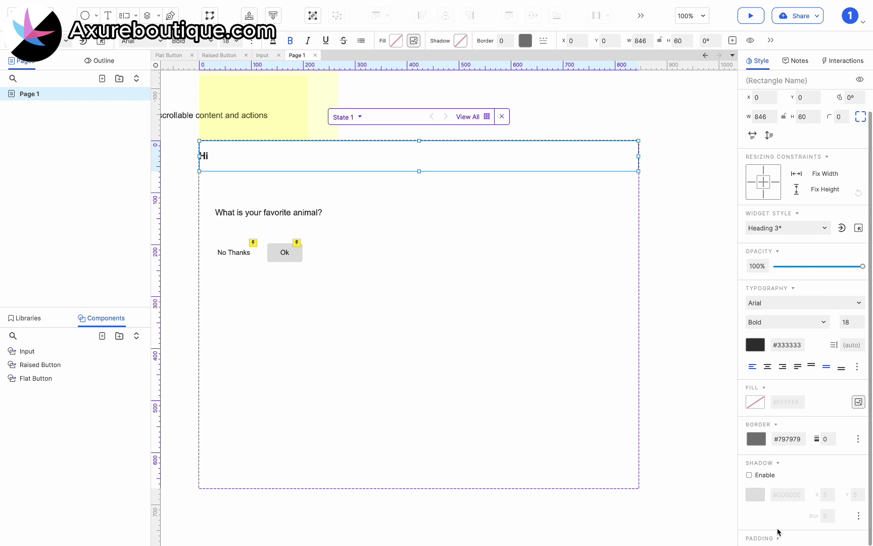
scroll(779, 540, "down", 1)
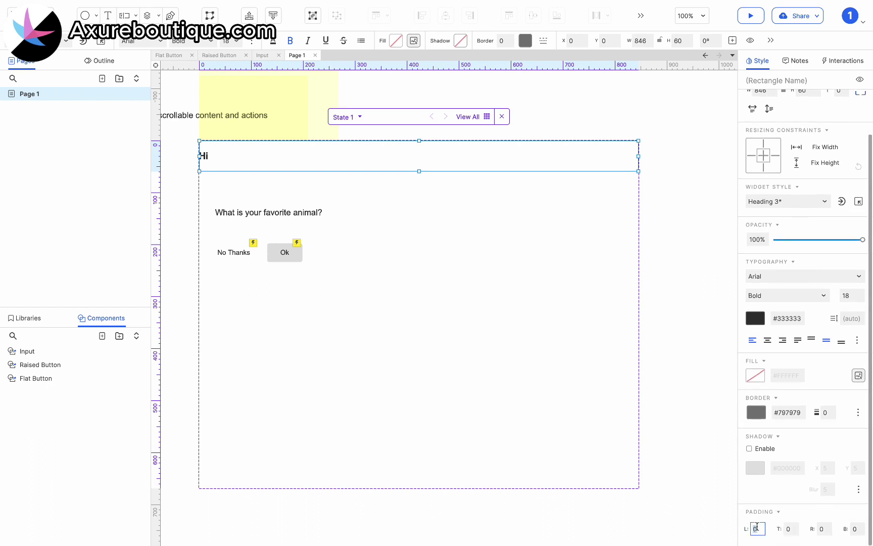
type("4")
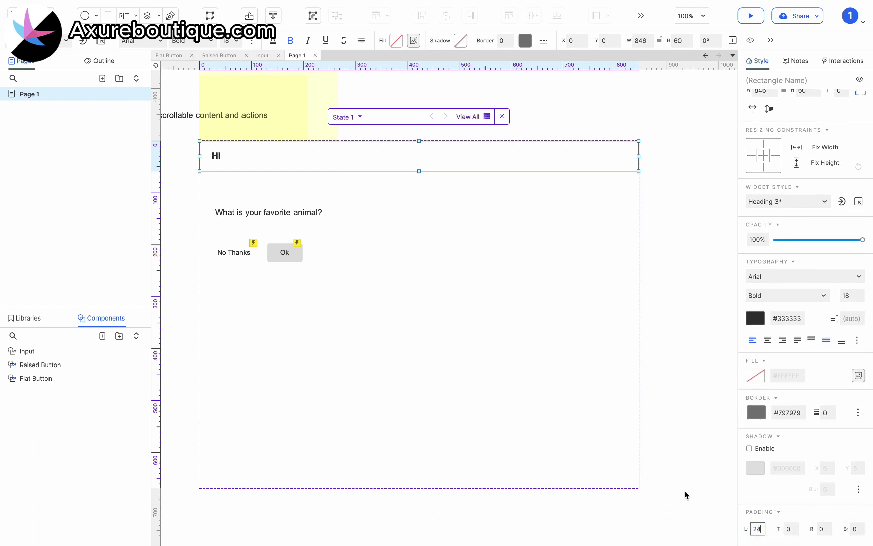
Change the header's text from "Hi" to "Install Angular".
double_click(214, 156)
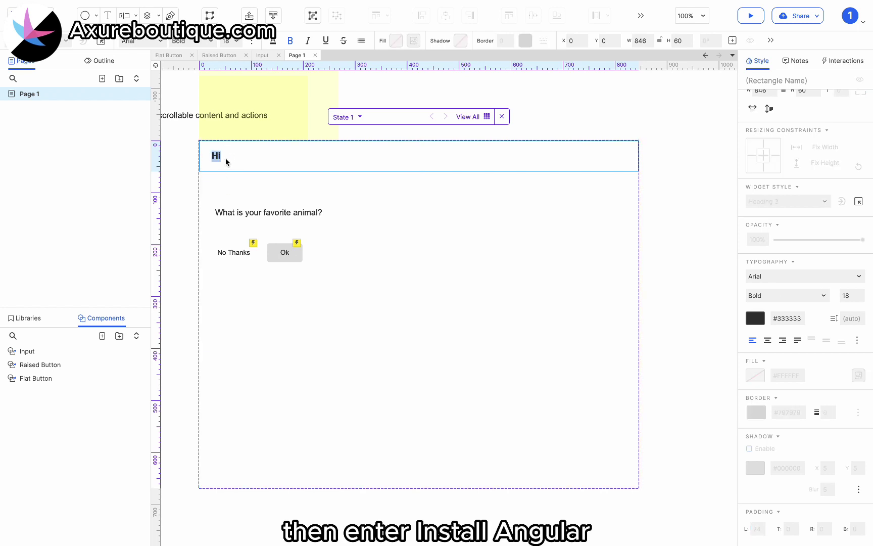
type("Install Angular")
left_click(257, 218)
Place a copy of the Install Angular heading between the header and the question text.
left_click(230, 154)
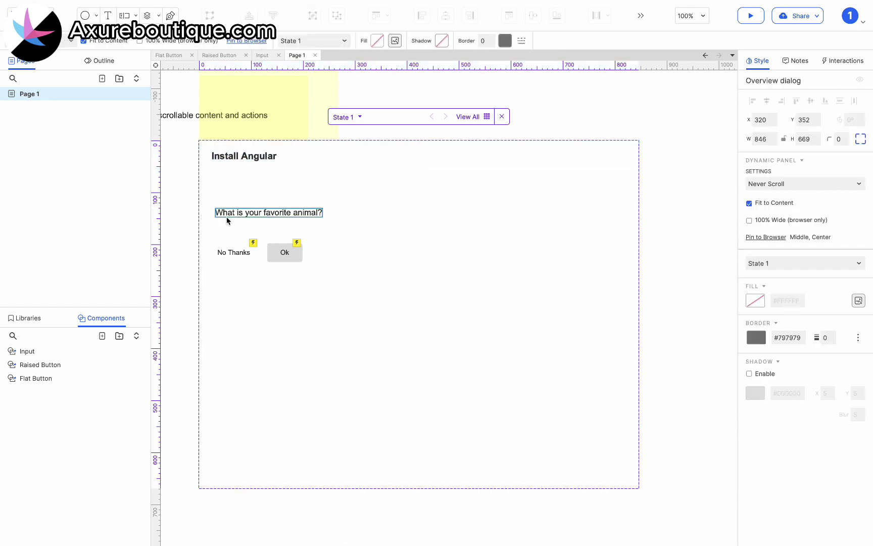
left_click_drag(237, 155, 234, 188)
left_click(268, 212)
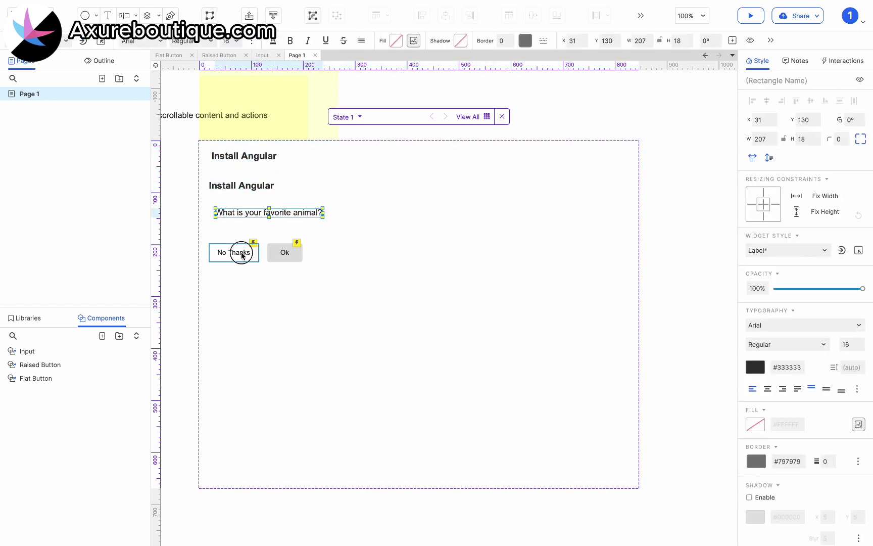
Move the No Thanks and Ok buttons together to the dialog's lower-right corner.
left_click(285, 252)
left_click(239, 255, "shift")
left_click_drag(277, 254, 605, 468)
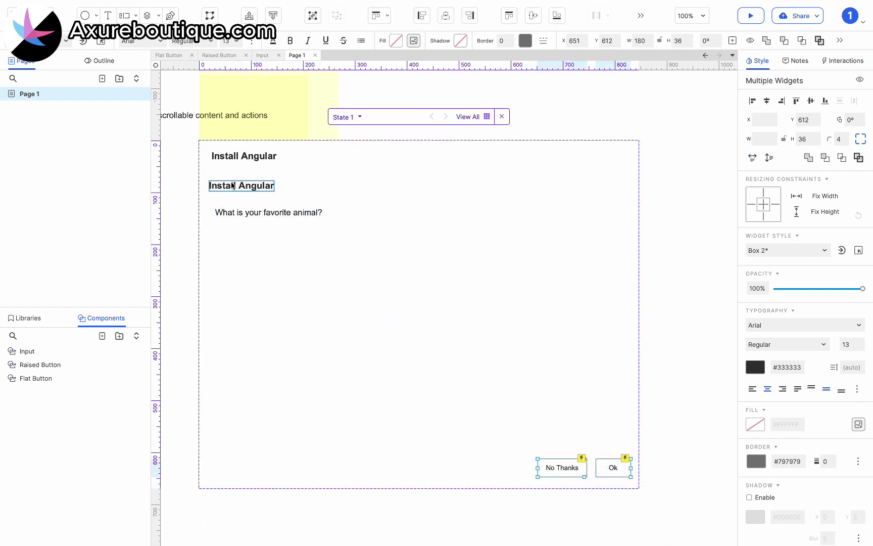
Remove the copied Install Angular heading and the favorite animal question from below the dialog's header.
left_click(257, 184)
left_click(253, 212, "shift")
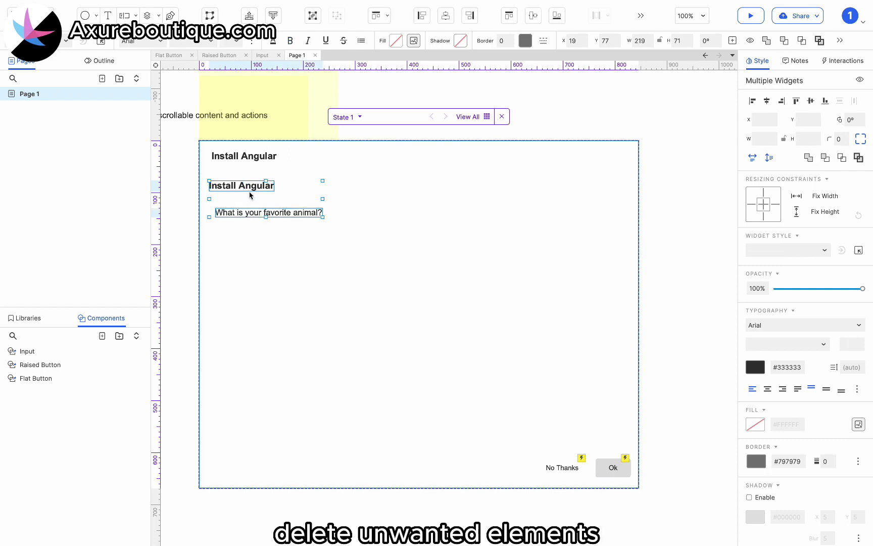
key("Delete")
Add a dynamic panel directly below the header and stretch it to about 846 by 549, leaving room for the buttons beneath it.
left_click(24, 317)
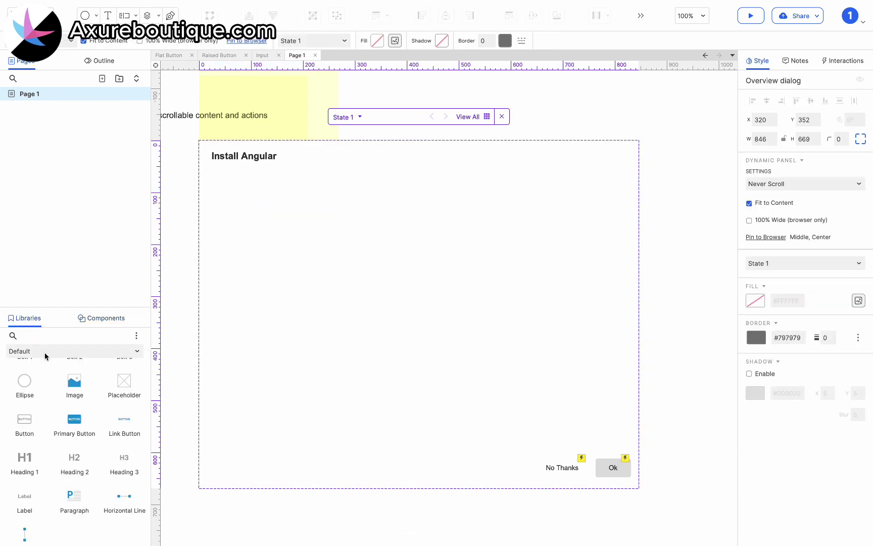
scroll(58, 401, "down", 3)
left_click_drag(24, 422, 196, 172)
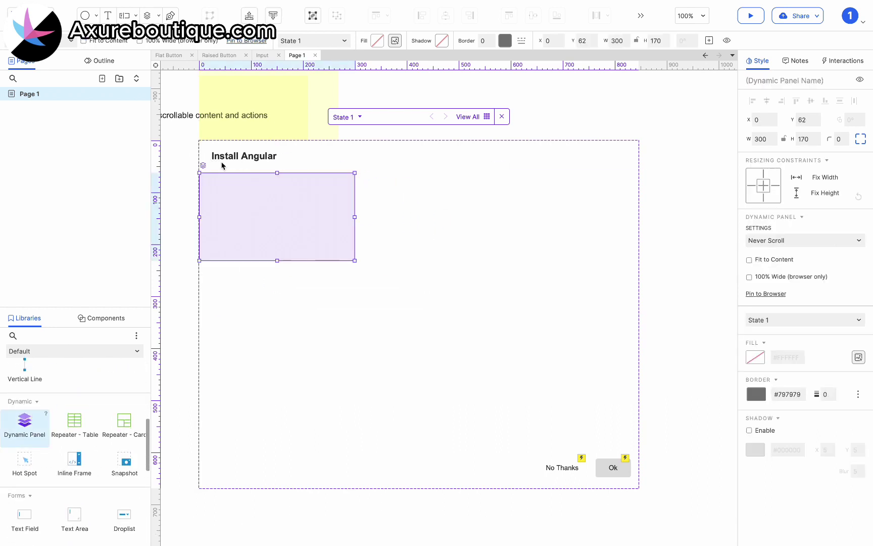
left_click_drag(355, 217, 638, 216)
left_click_drag(418, 258, 415, 456)
Shift the No Thanks and Ok buttons together to X 648 and Y 620, centering them in the strip below the panel.
left_click(614, 471)
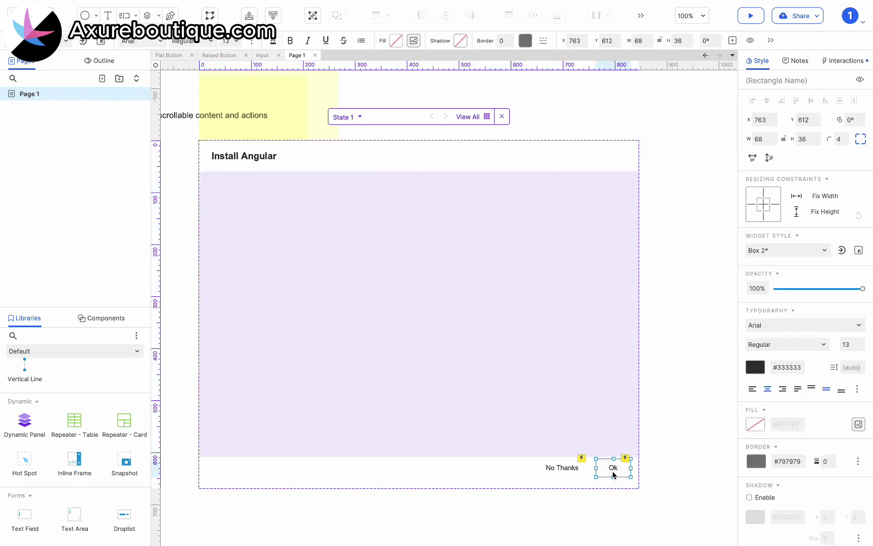
left_click(562, 475, "shift")
left_click(528, 471)
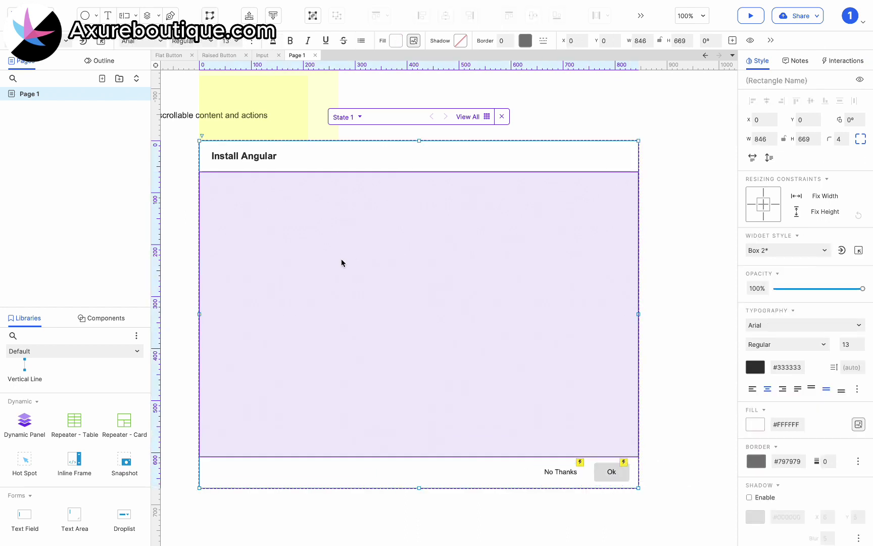
Duplicate the header rectangle, place the copy at the dialog's bottom as a footer behind the buttons, and clear its text.
left_click(356, 154)
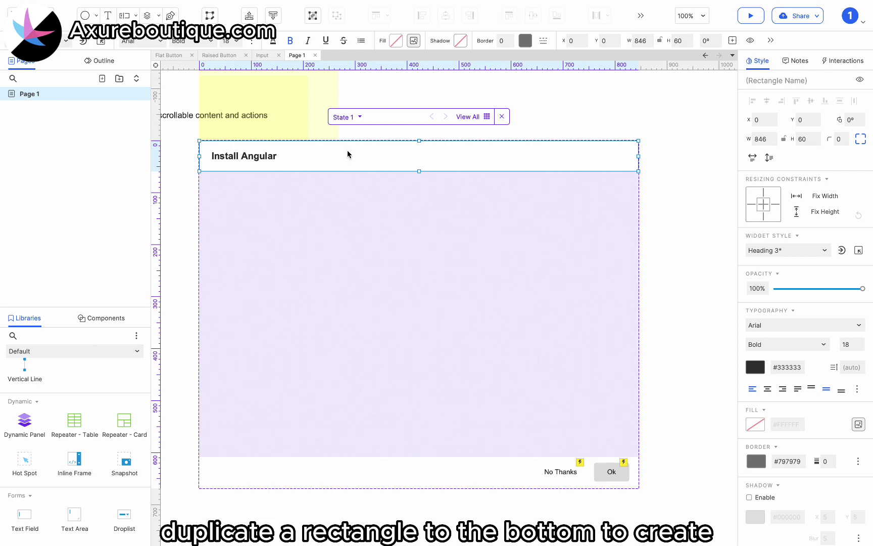
key("ctrl+d")
left_click_drag(348, 154, 341, 467)
double_click(341, 466)
key("BackSpace")
left_click(398, 405)
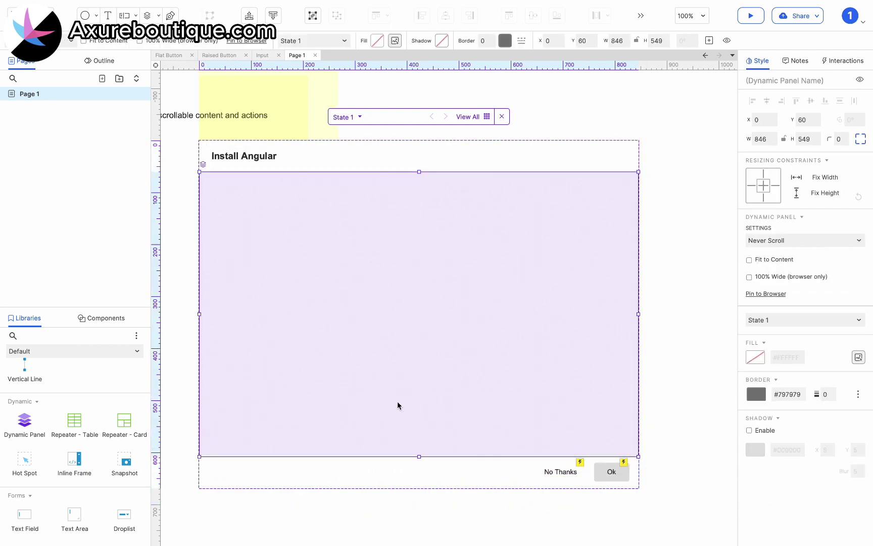
left_click(544, 472)
left_click(604, 473, "shift")
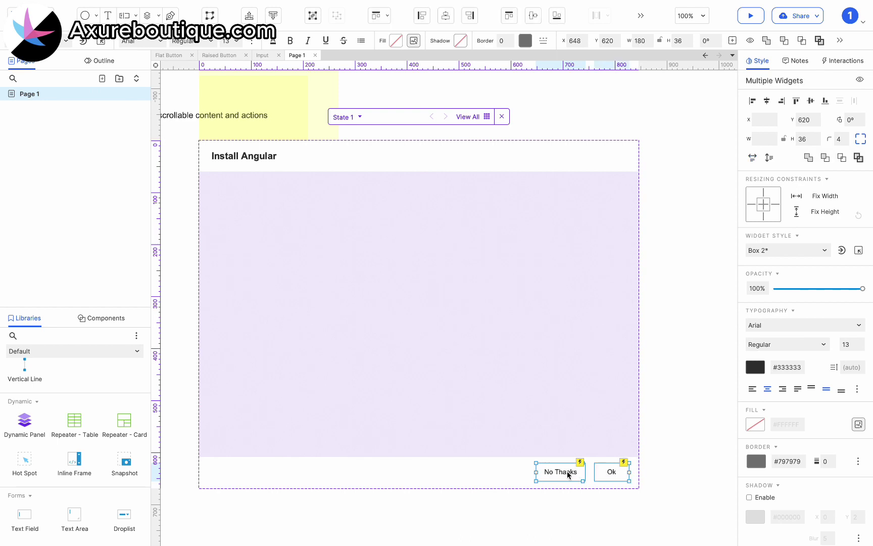
Paste the heading at the upper left inside the new dynamic panel and replace it with the "Develop across all platforms" headings and Angular paragraphs.
left_click(252, 155)
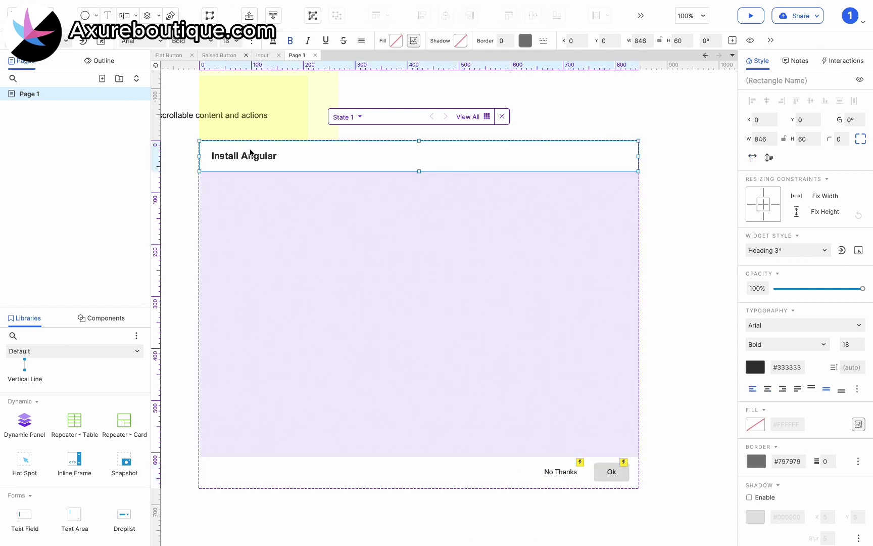
double_click(255, 200)
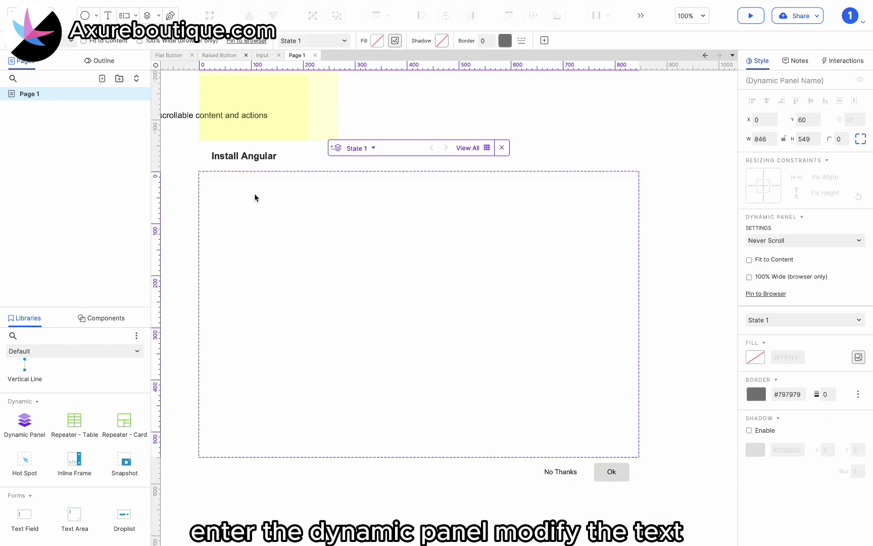
key("ctrl+v")
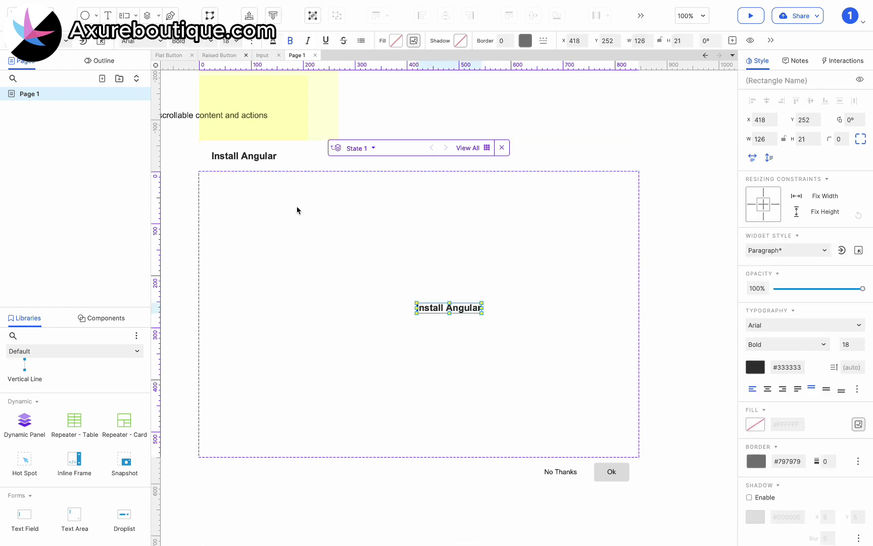
left_click_drag(443, 313, 241, 190)
double_click(241, 189)
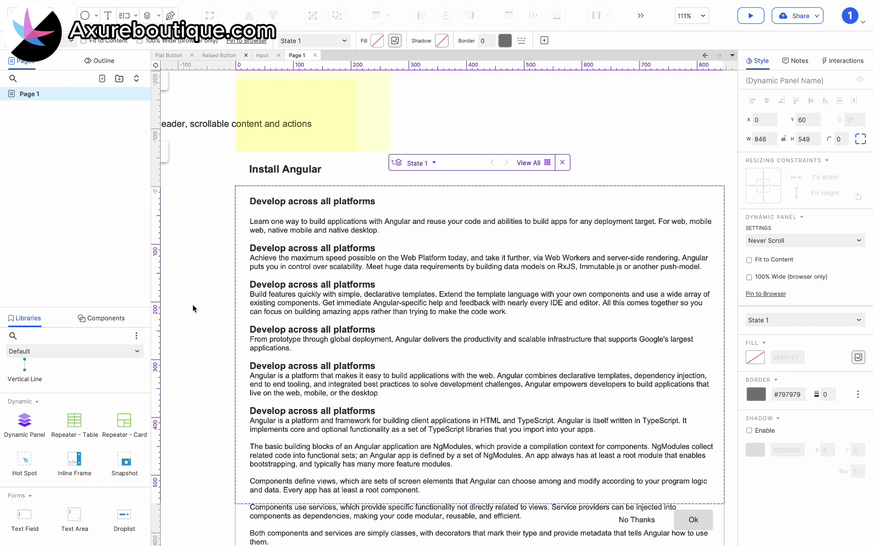
Set the scrollbars of the dynamic panel holding the Angular text to Scroll Vertical.
left_click(303, 276)
right_click(325, 278)
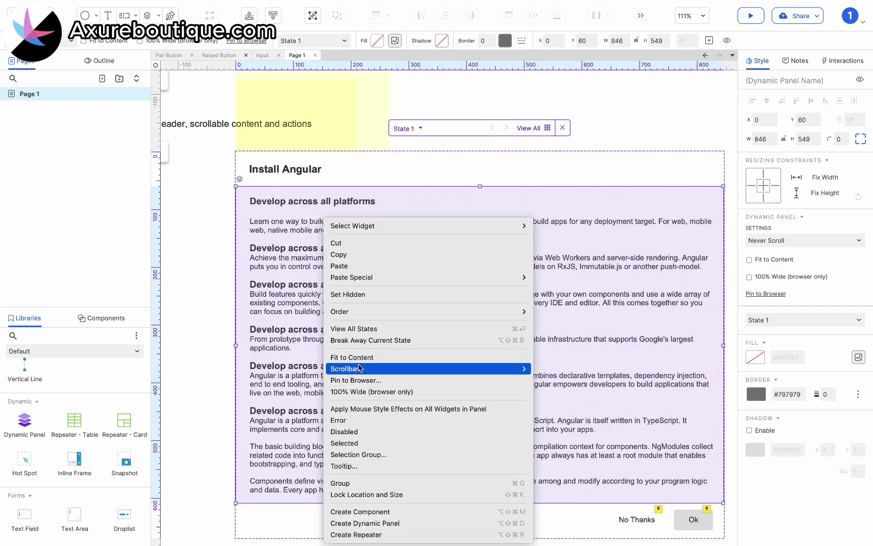
mouse_move(360, 368)
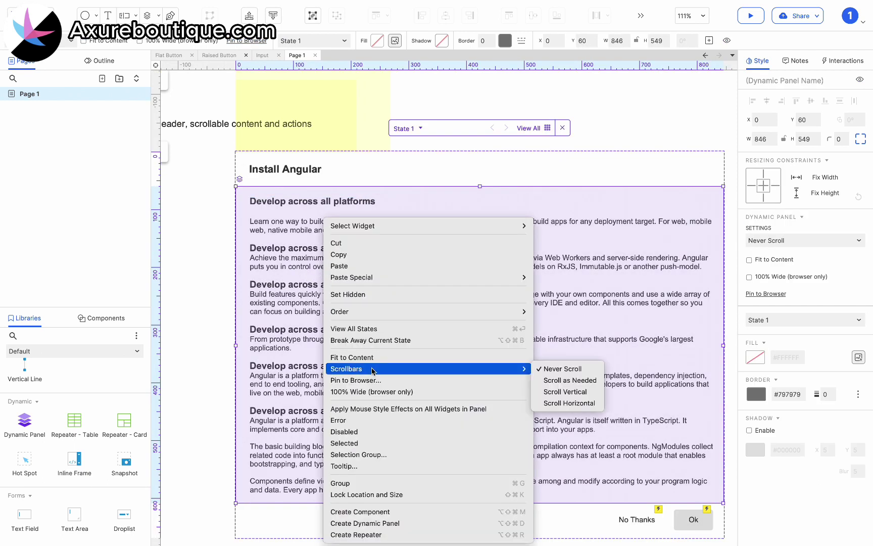
left_click(547, 392)
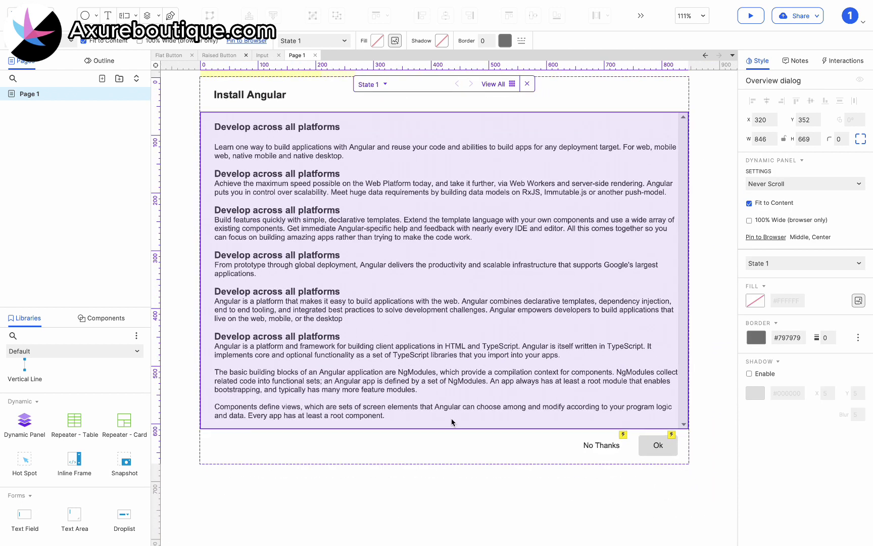
left_click(590, 450)
scroll(523, 483, "up", 2)
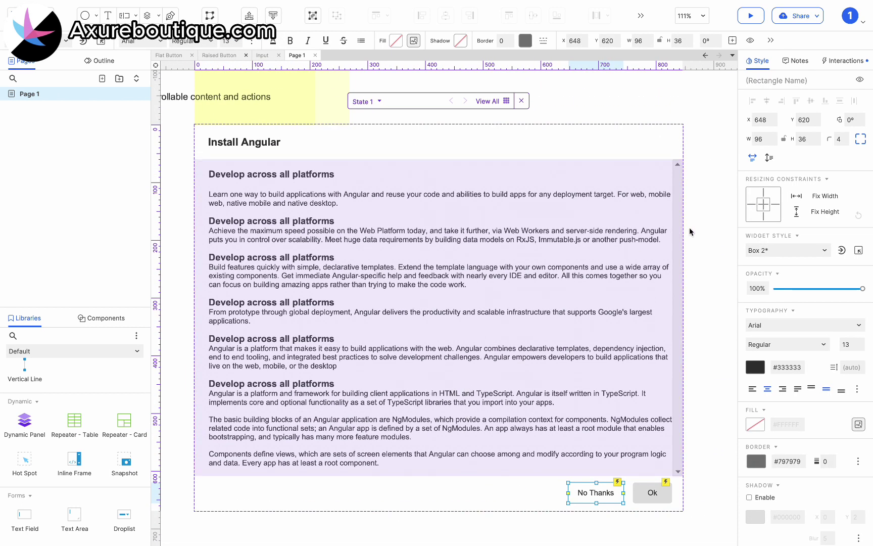
key("Escape")
double_click(498, 151)
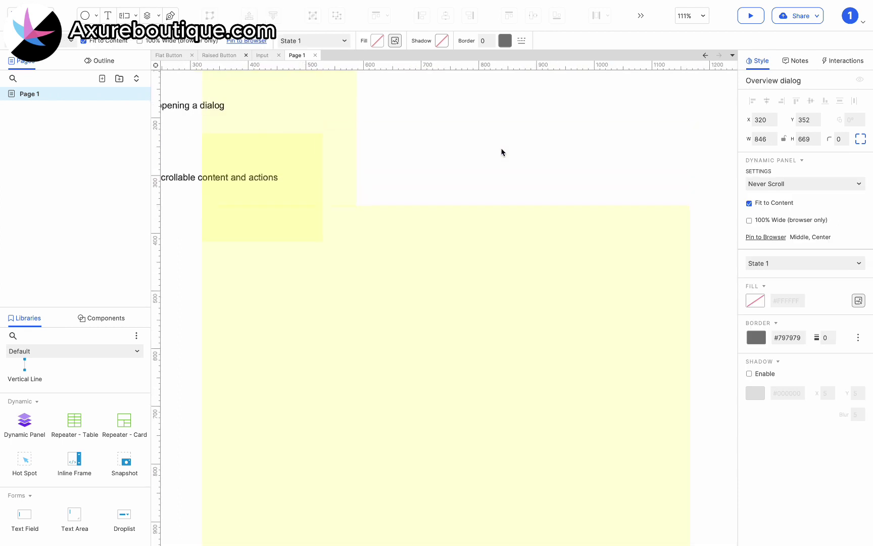
scroll(555, 407, "up", 2)
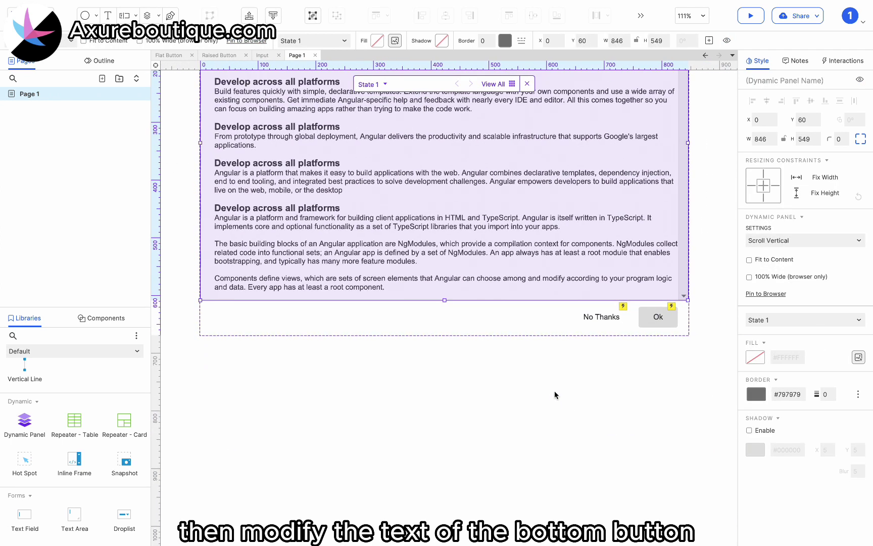
Change the Ok button's text to "Install" and the No Thanks button's text to "Cancel".
double_click(660, 345)
type("Install")
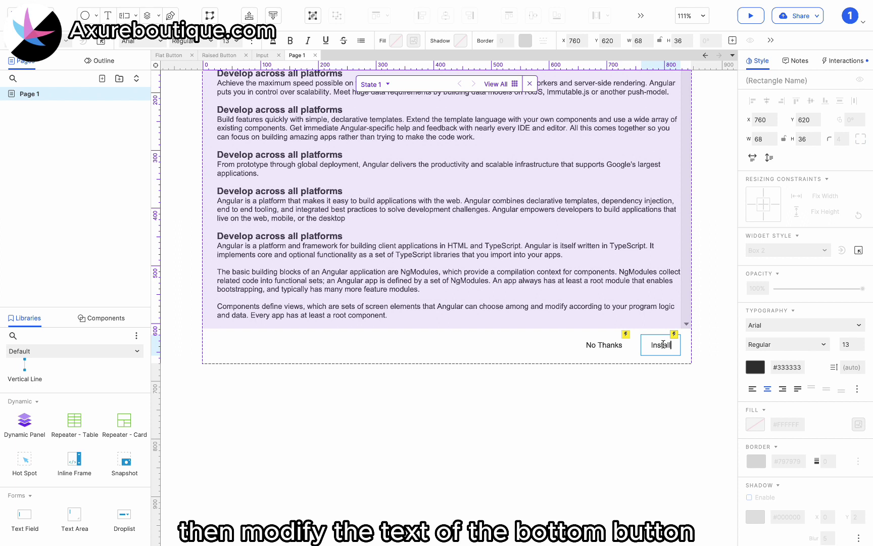
double_click(604, 345)
type("Cancel")
Move the Cancel button closer to the Install button and leave the dialog panel's editing mode.
left_click(678, 347)
left_click(610, 347)
left_click_drag(610, 346, 623, 344)
left_click(621, 413)
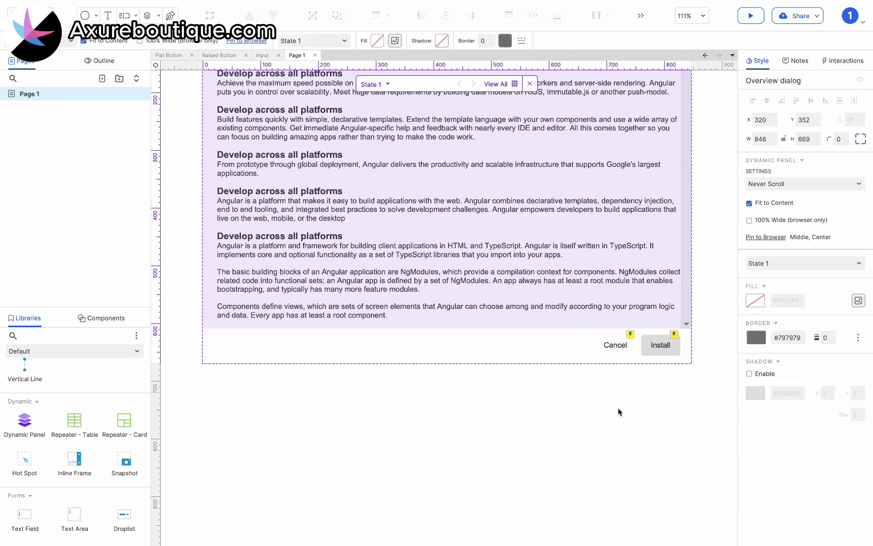
left_click(620, 412)
left_click(715, 298)
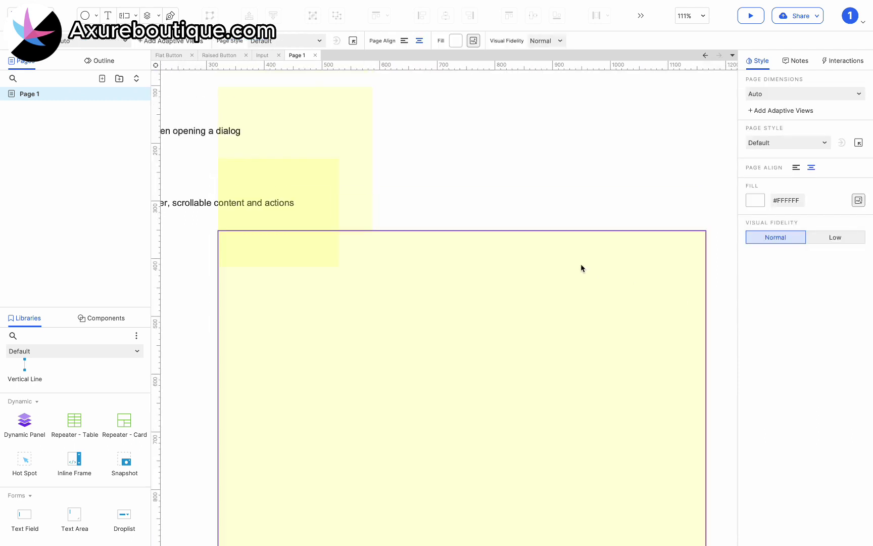
Preview the page in the browser and test opening and dismissing the overview dialog and the data injection dialog.
scroll(580, 267, "up", 5)
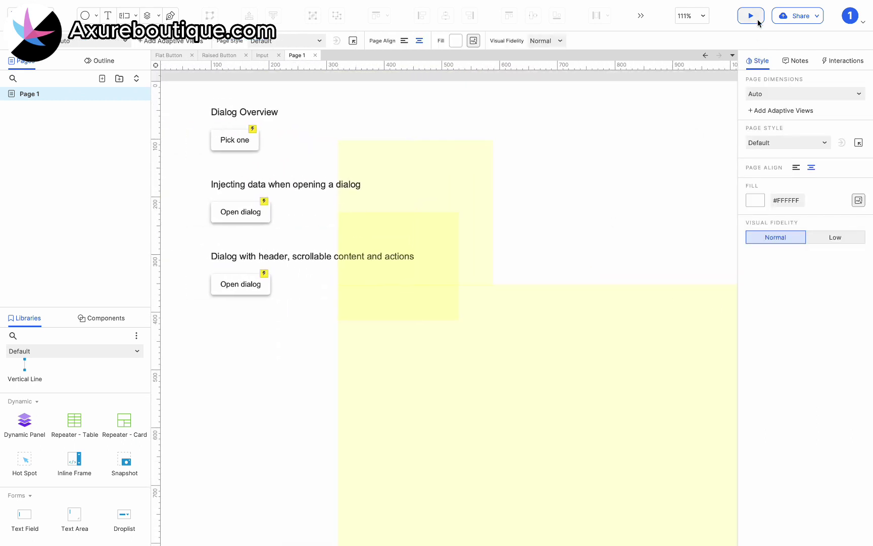
left_click(751, 15)
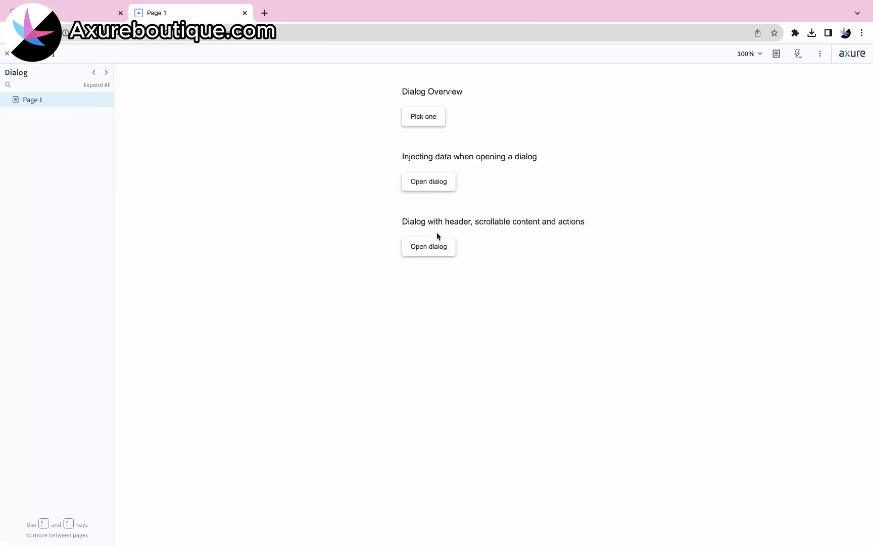
left_click(424, 113)
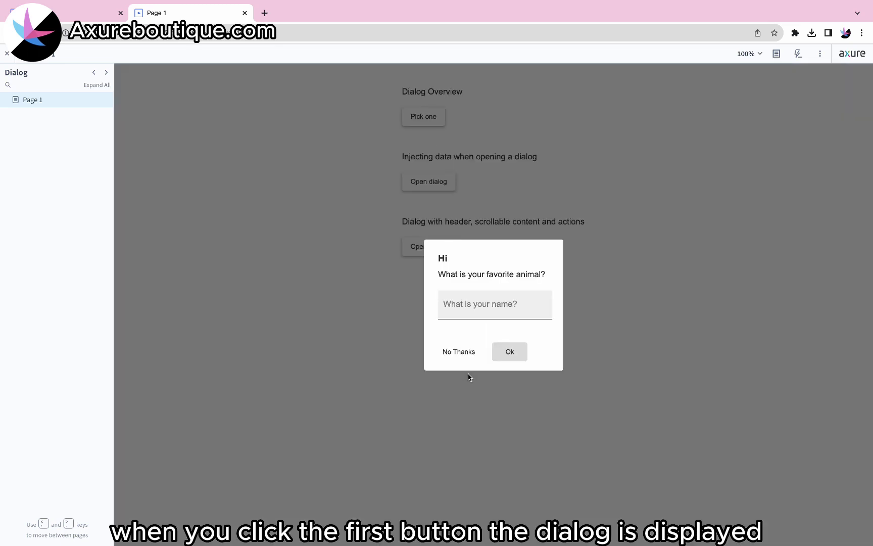
left_click(483, 307)
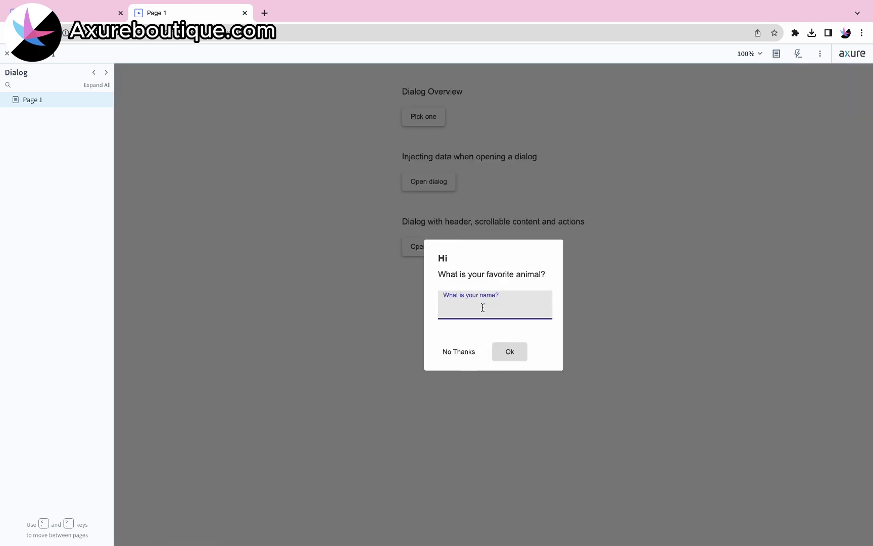
left_click(464, 353)
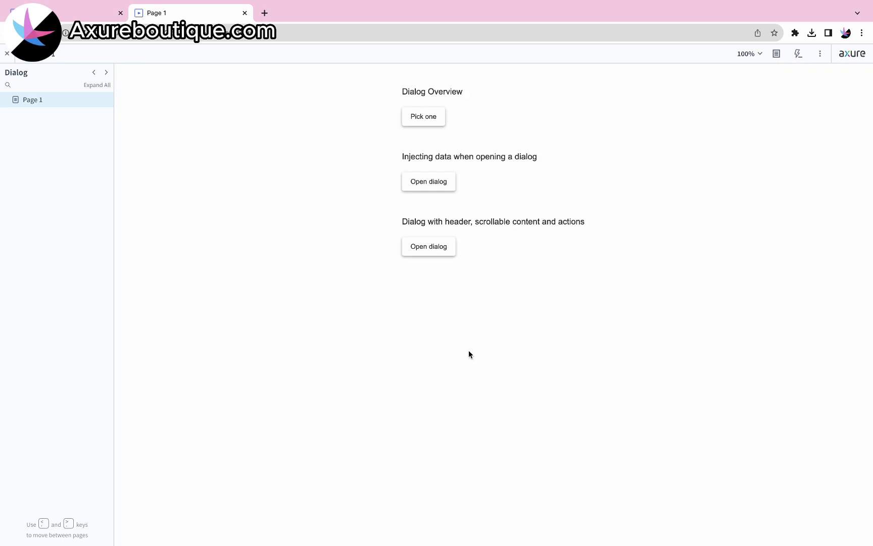
left_click(435, 183)
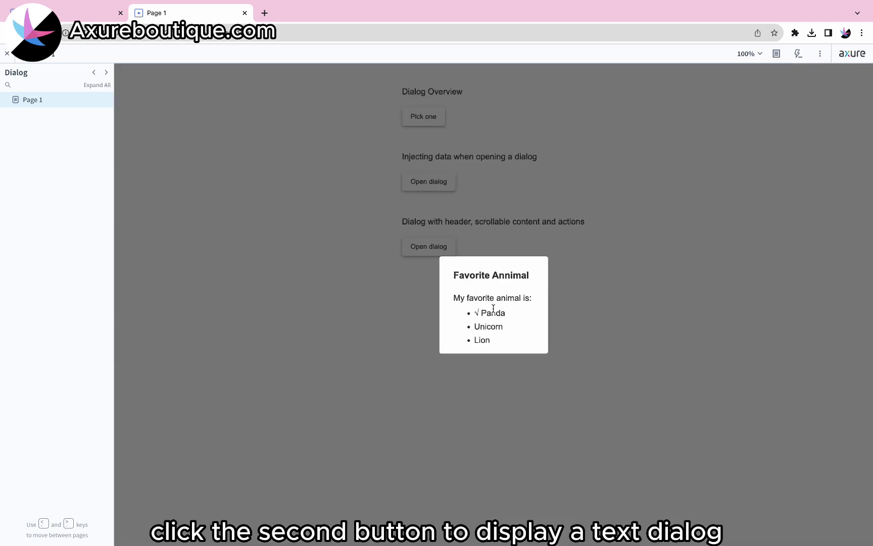
left_click(537, 368)
Open the dialog with header, scrollable content and actions, scroll through its text and back, and dismiss it with Install.
left_click(439, 247)
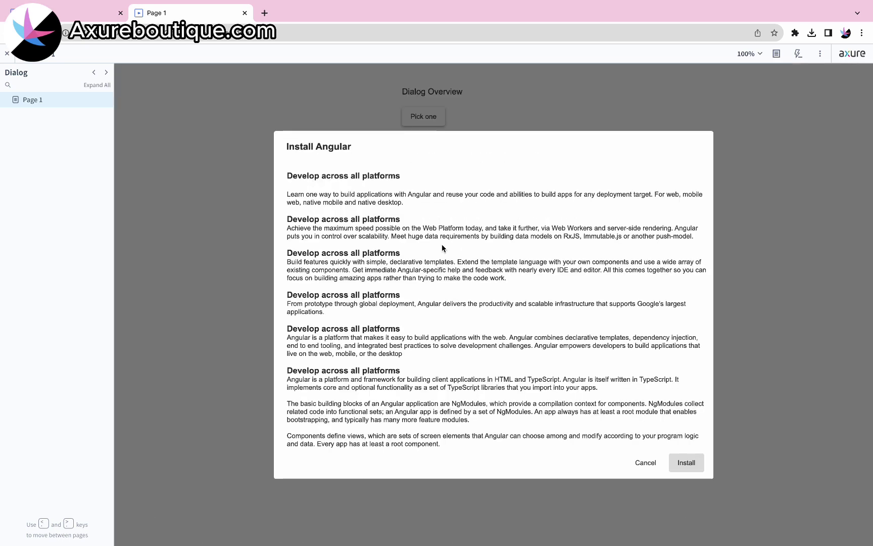
scroll(442, 244, "down", 10)
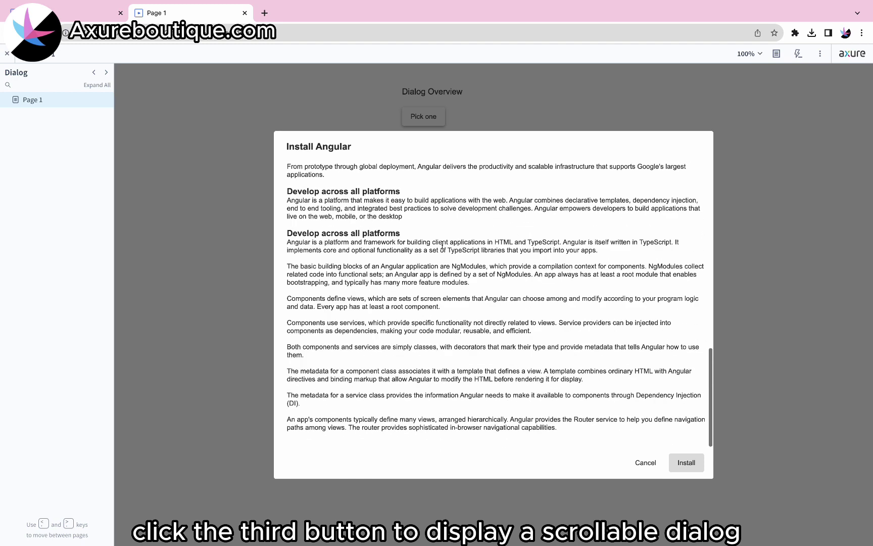
scroll(442, 245, "up", 10)
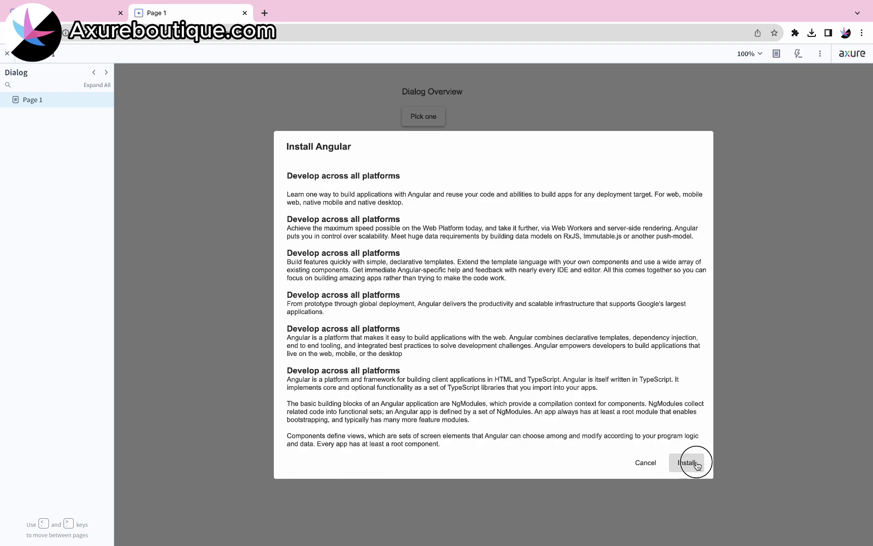
left_click(693, 462)
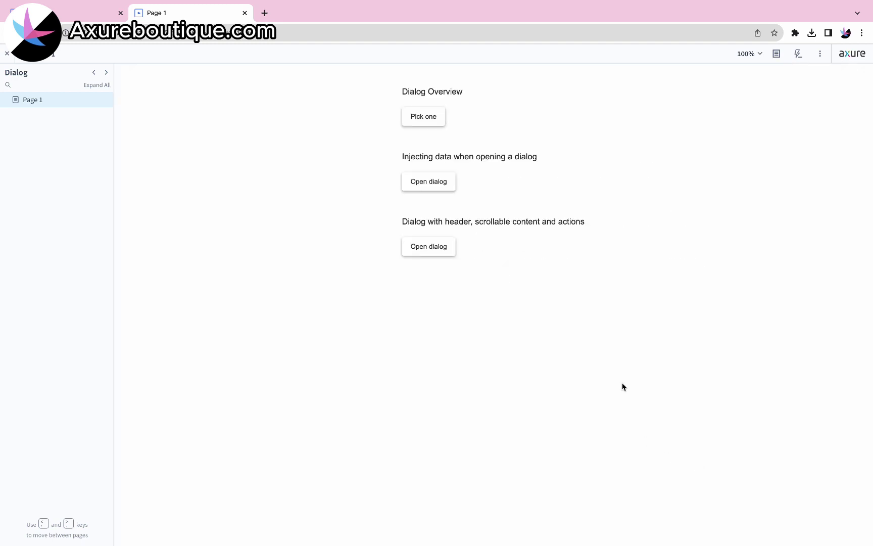